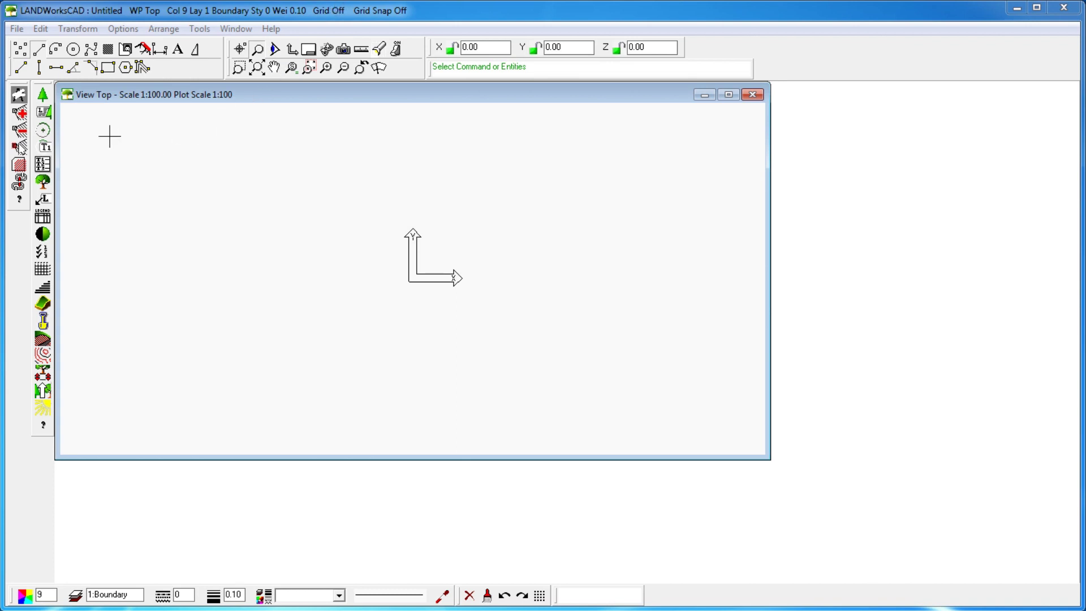
Step: Select the Line tool on the empty untitled drawing
left_click(22, 50)
Step: Open Drawing Sheet A3-3.CAD from the Title-Sheets folder
left_click(16, 28)
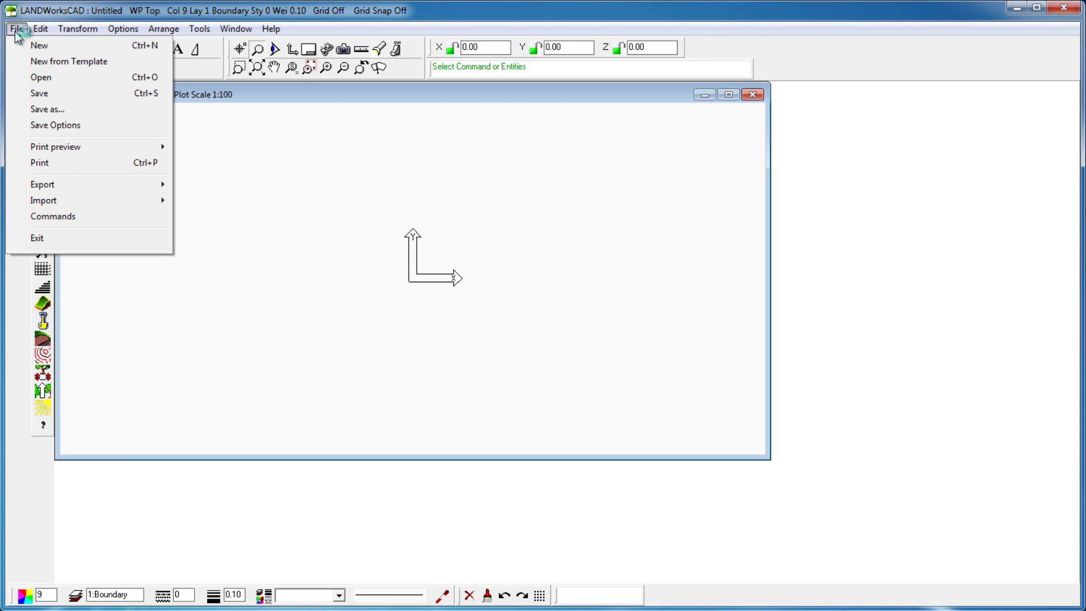
left_click(41, 77)
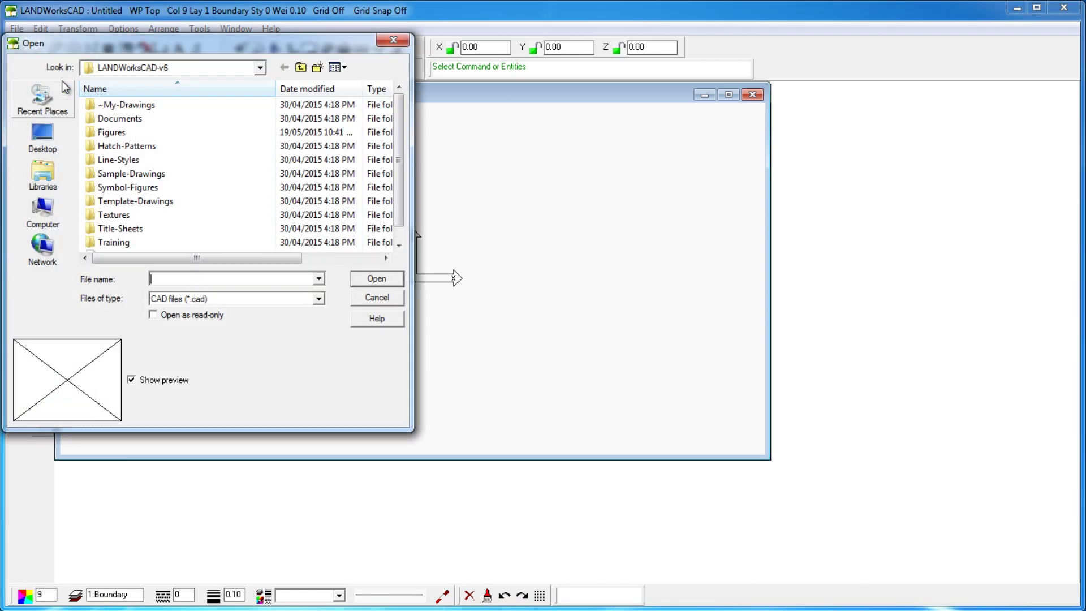
double_click(146, 228)
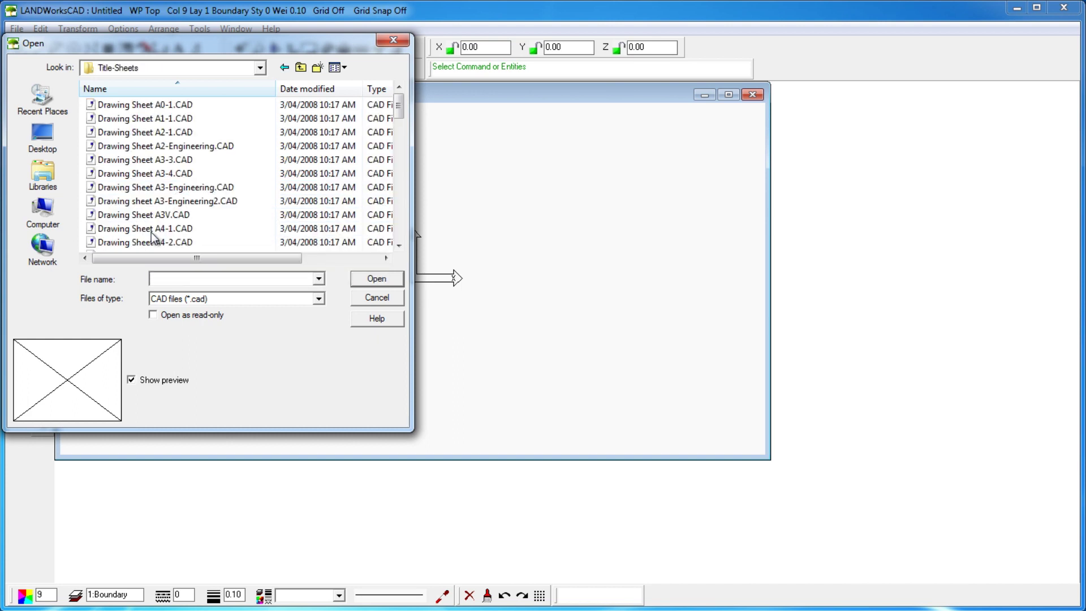
left_click(138, 161)
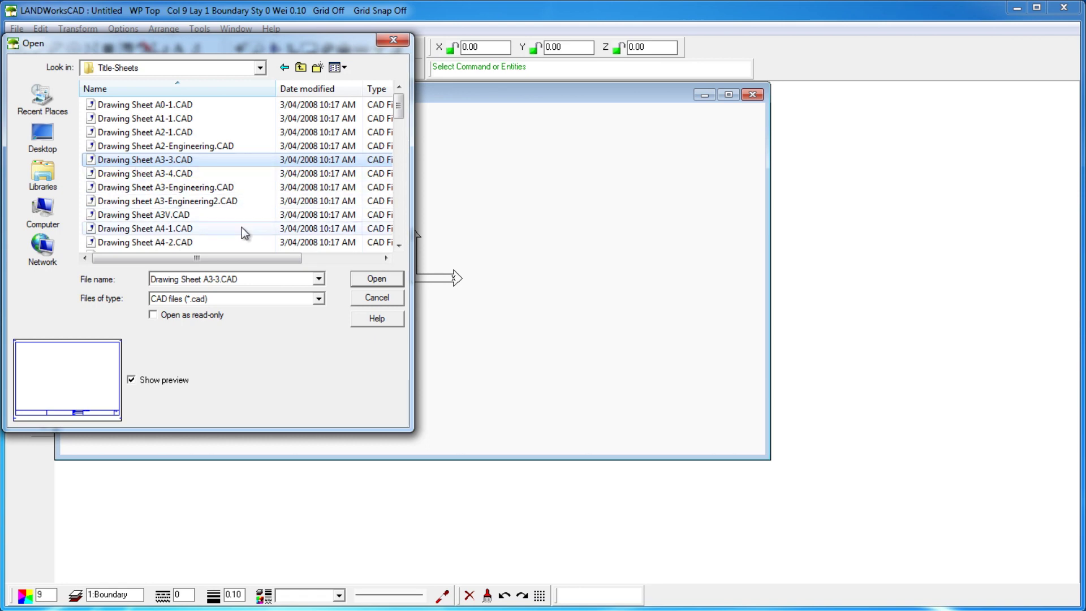
left_click(376, 279)
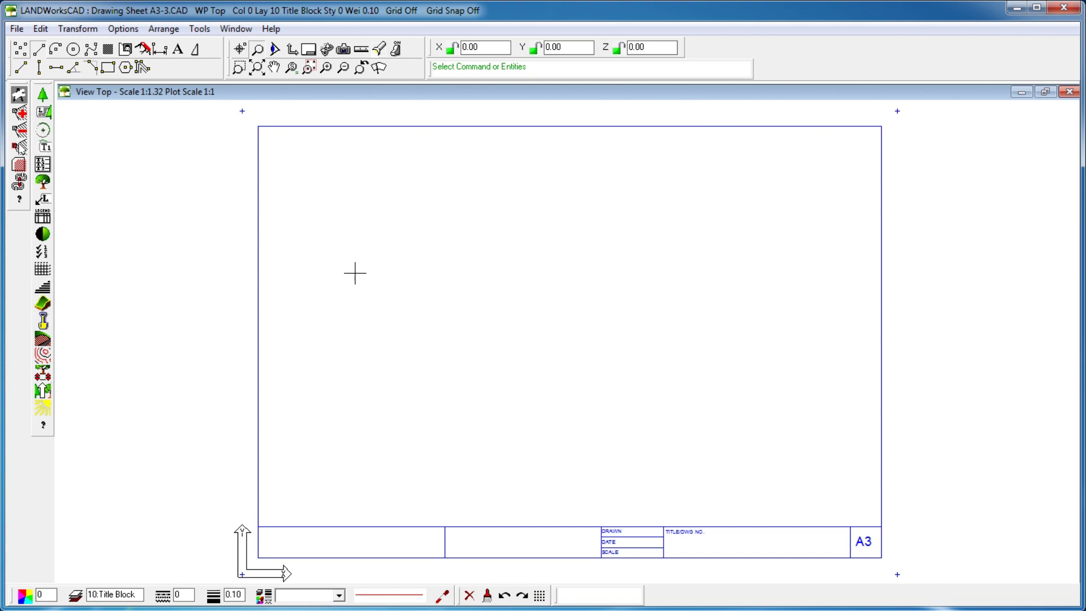
Step: Window-select the entire A3 sheet and recolour it black
left_click_drag(184, 237, 158, 276)
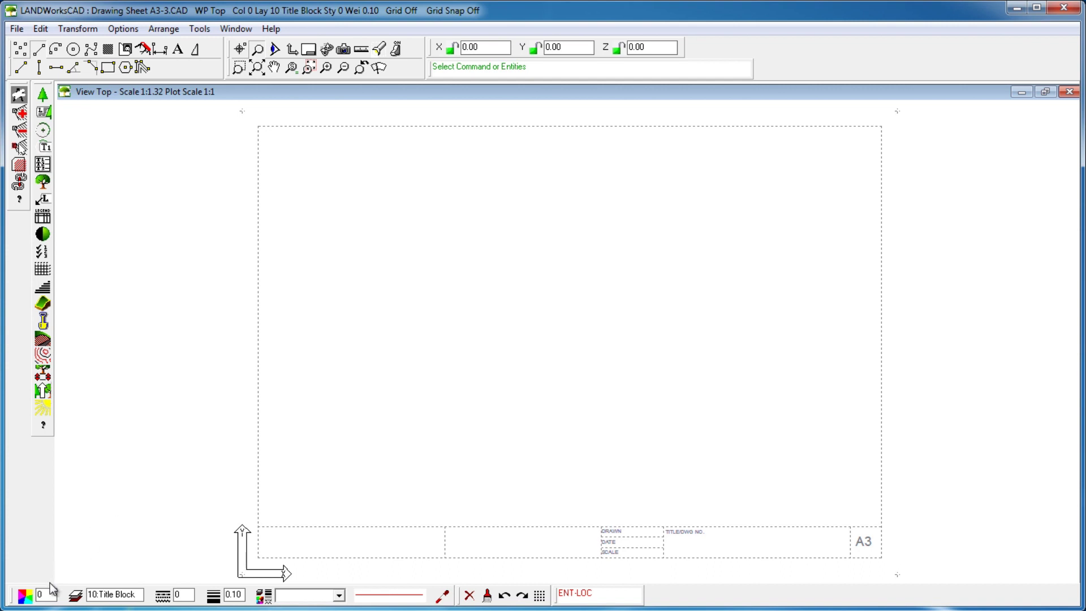
left_click(26, 594)
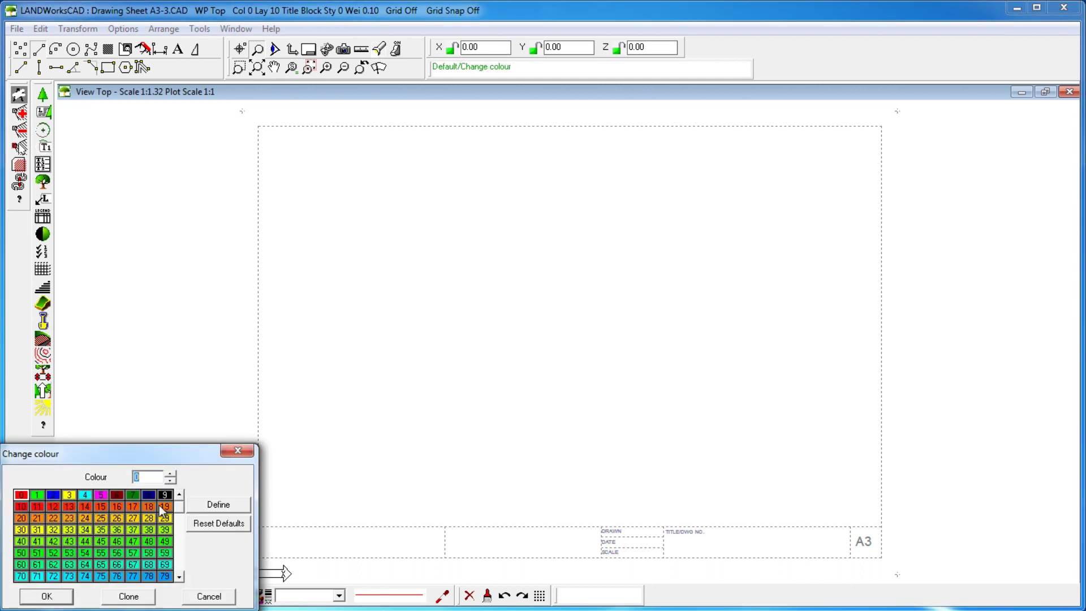
left_click(47, 596)
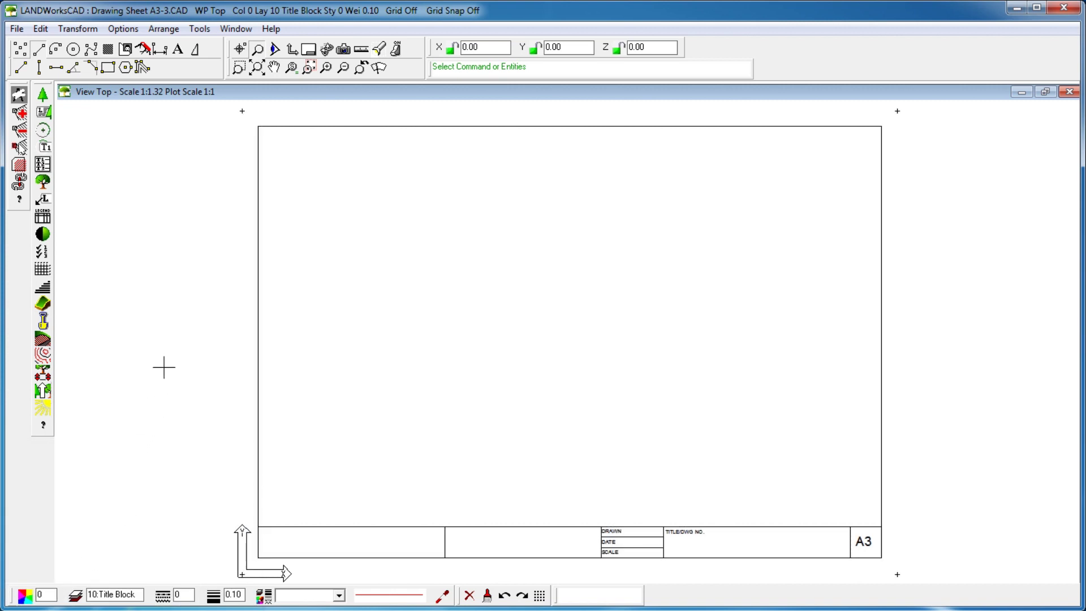
Step: Turn on Original shape in the Bitmap options
left_click(123, 28)
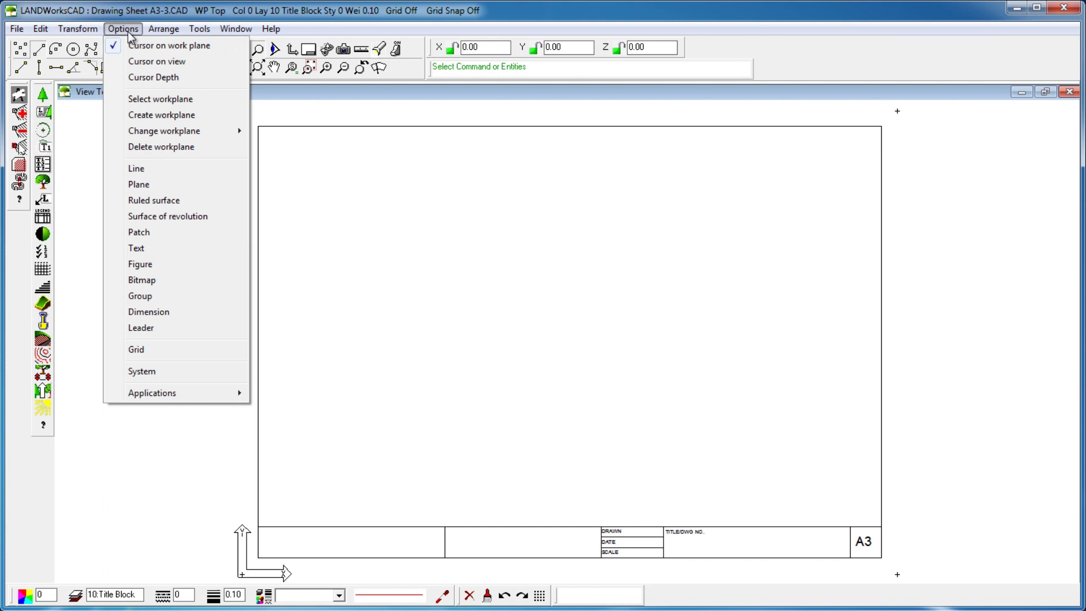
left_click(155, 280)
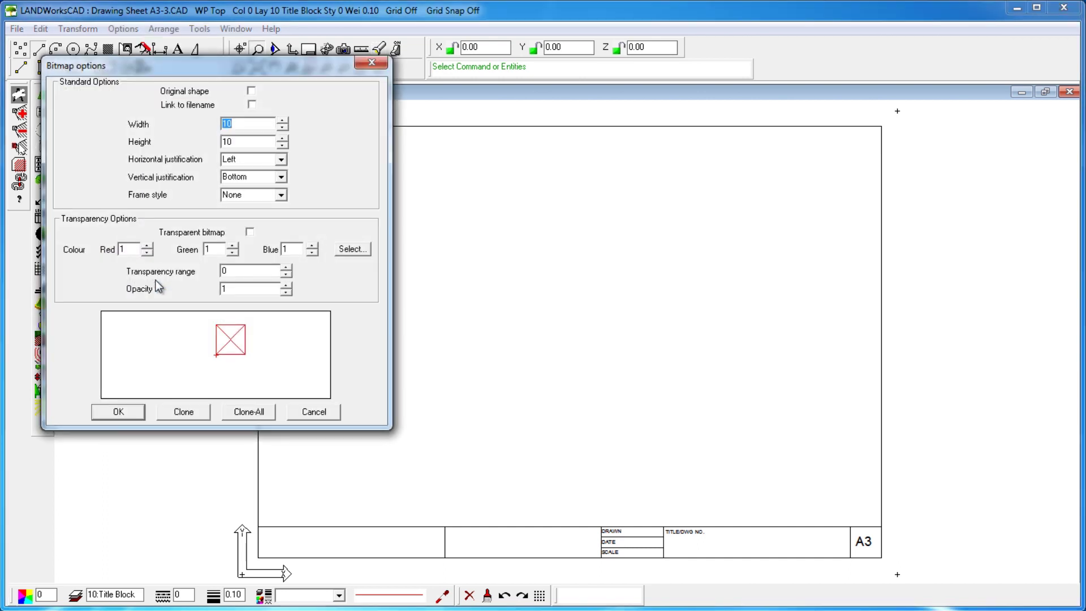
left_click(253, 92)
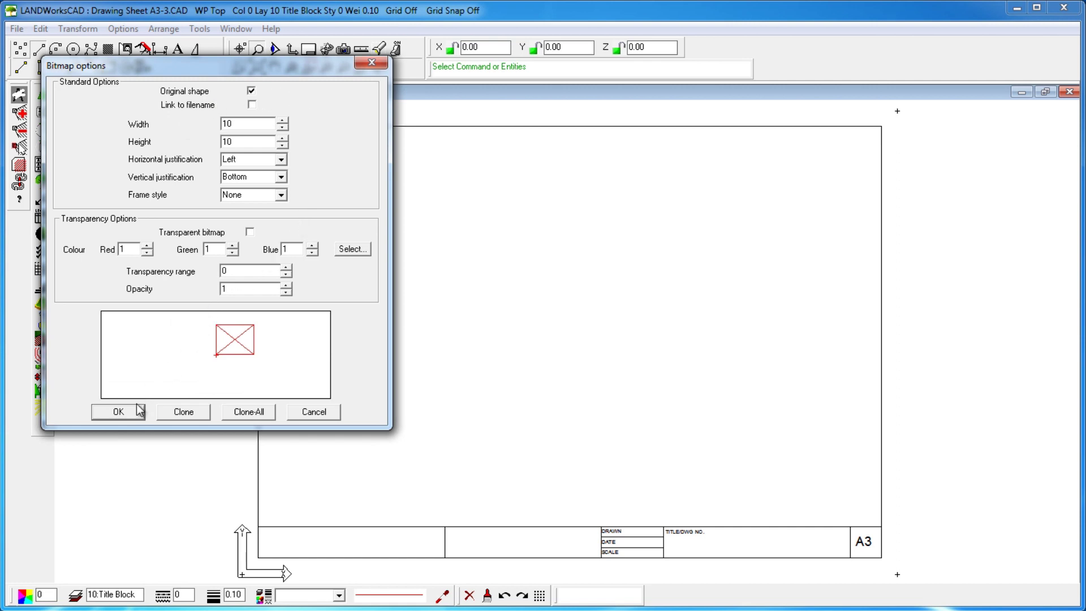
left_click(118, 412)
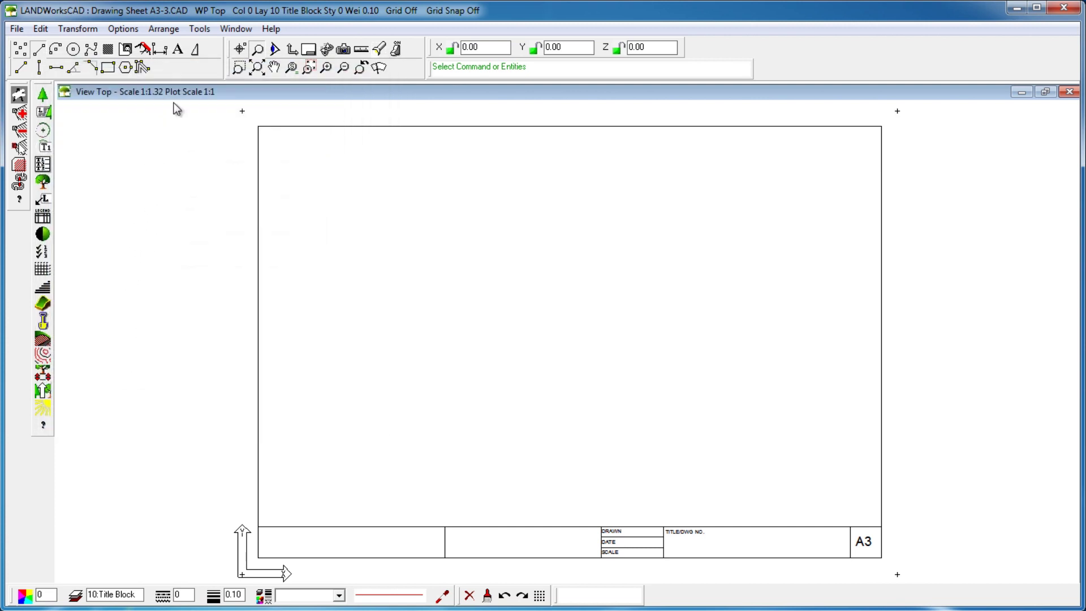
Step: Load the JPEG landworkscad-logo.jpg from Pictures with the Bitmap insert tool
left_click(178, 50)
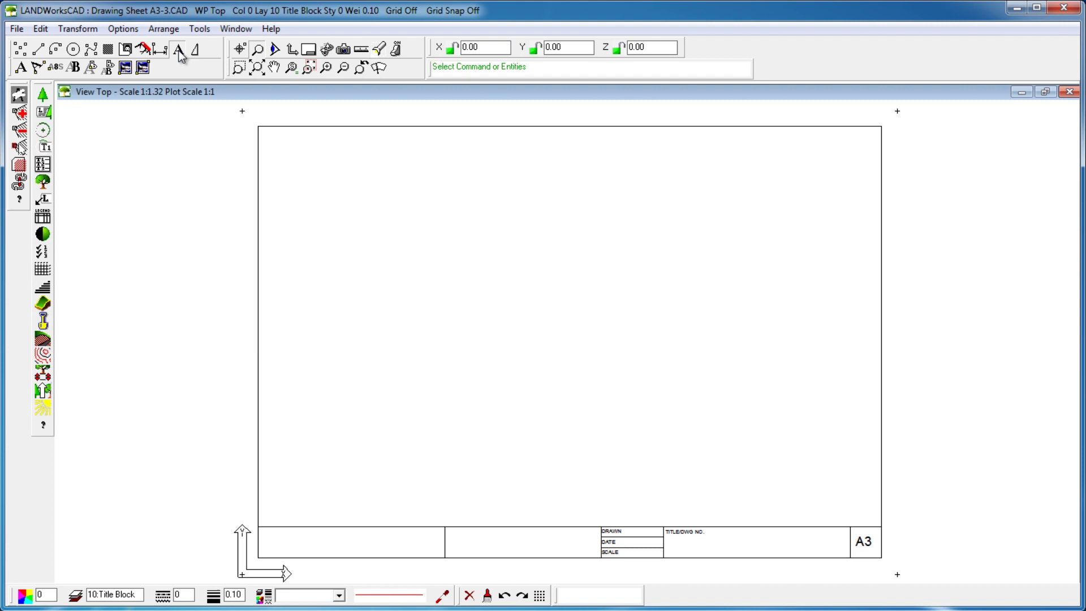
left_click(144, 68)
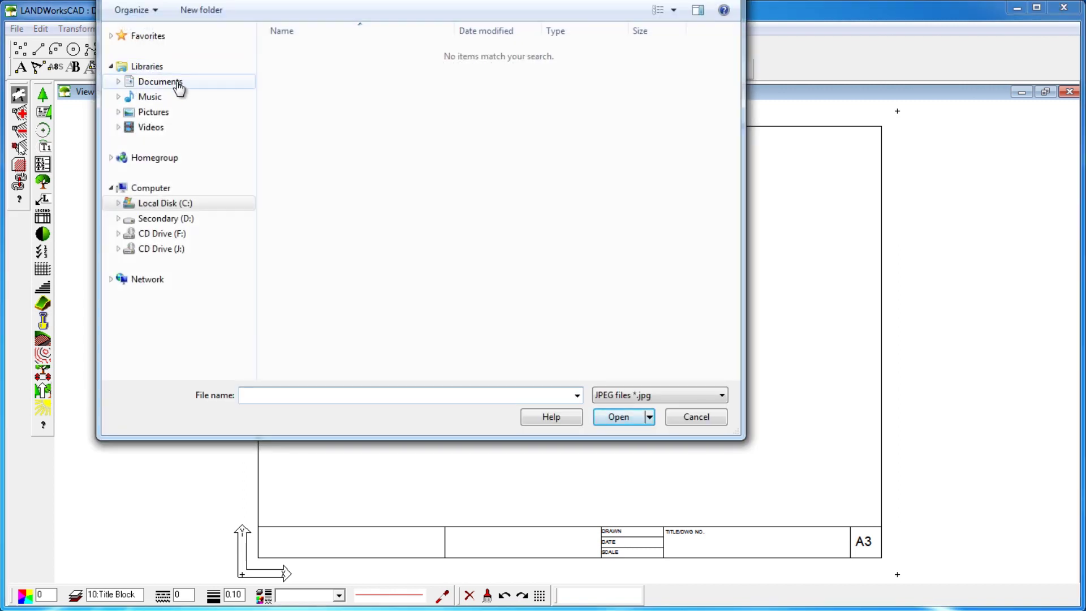
left_click(154, 112)
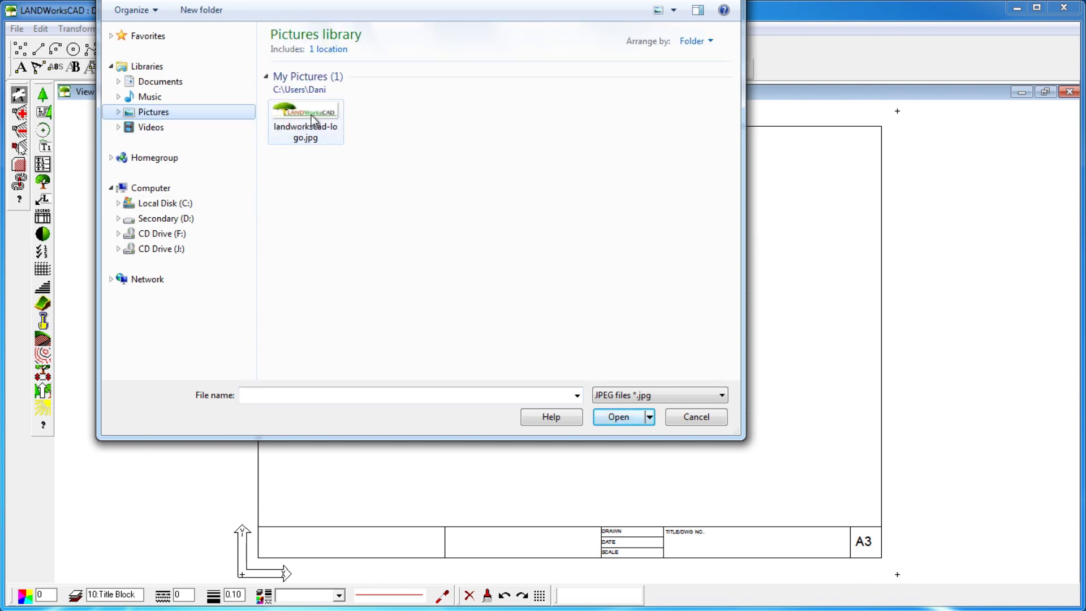
mouse_move(305, 122)
left_click(677, 396)
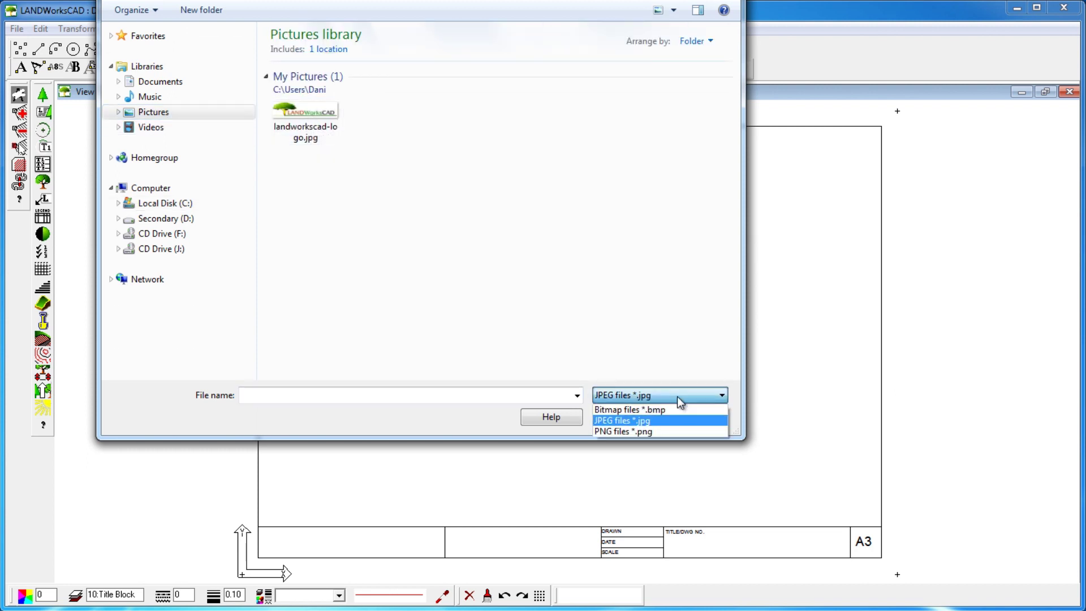
left_click(659, 421)
left_click(306, 124)
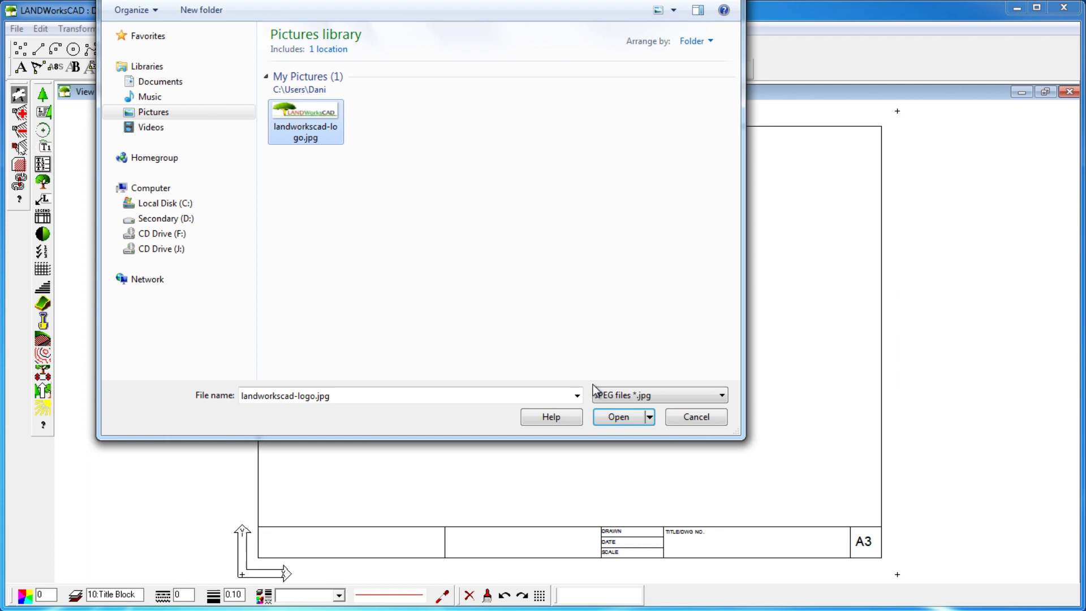
left_click(618, 416)
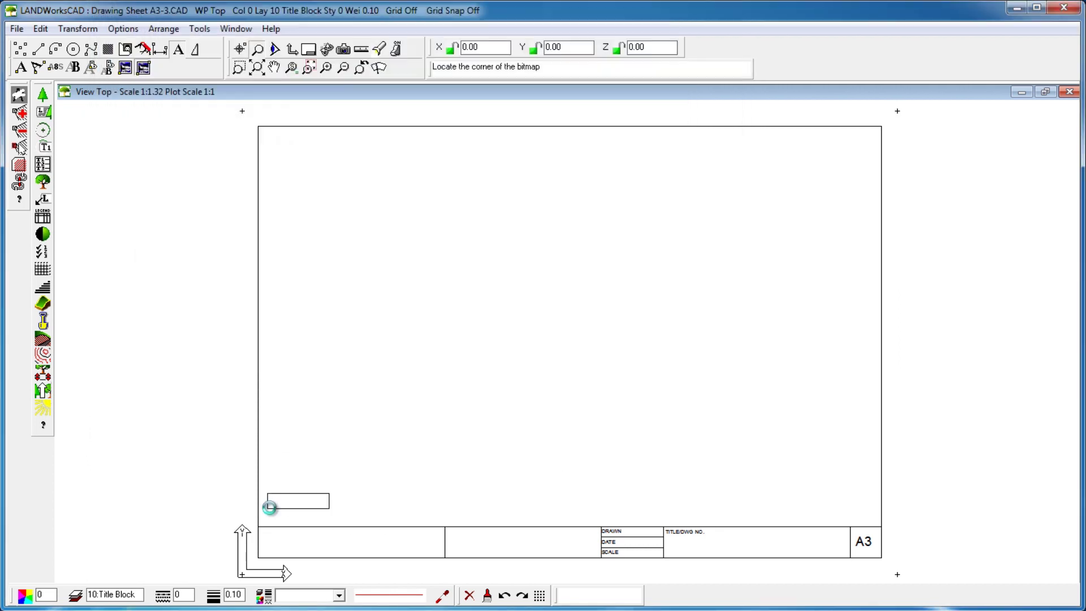
scroll(270, 508, "up", 2)
scroll(348, 349, "up", 1)
scroll(357, 356, "up", 1)
scroll(365, 361, "up", 1)
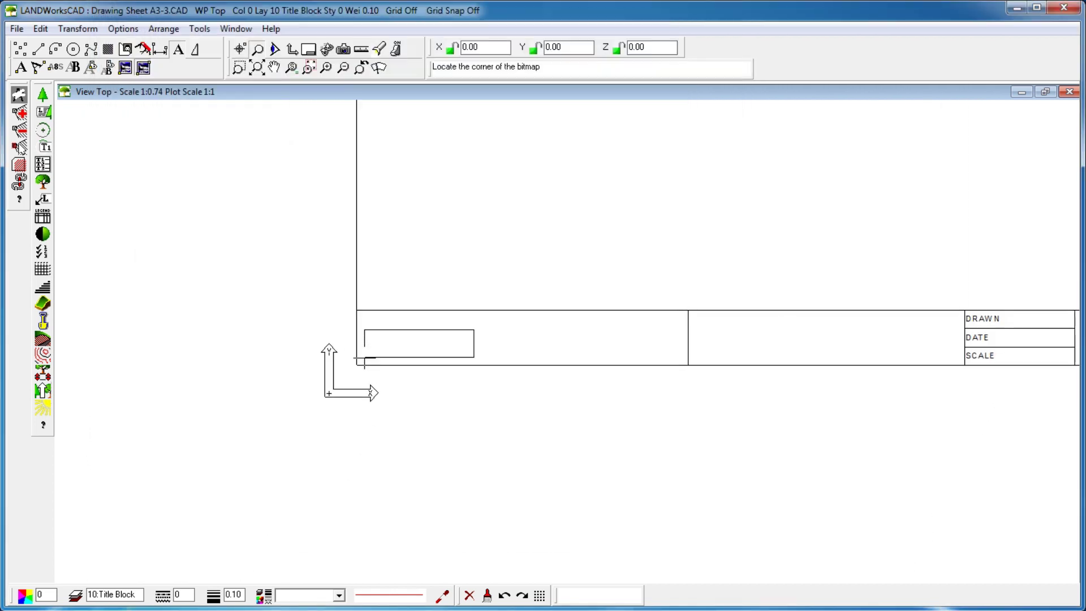
scroll(365, 361, "up", 1)
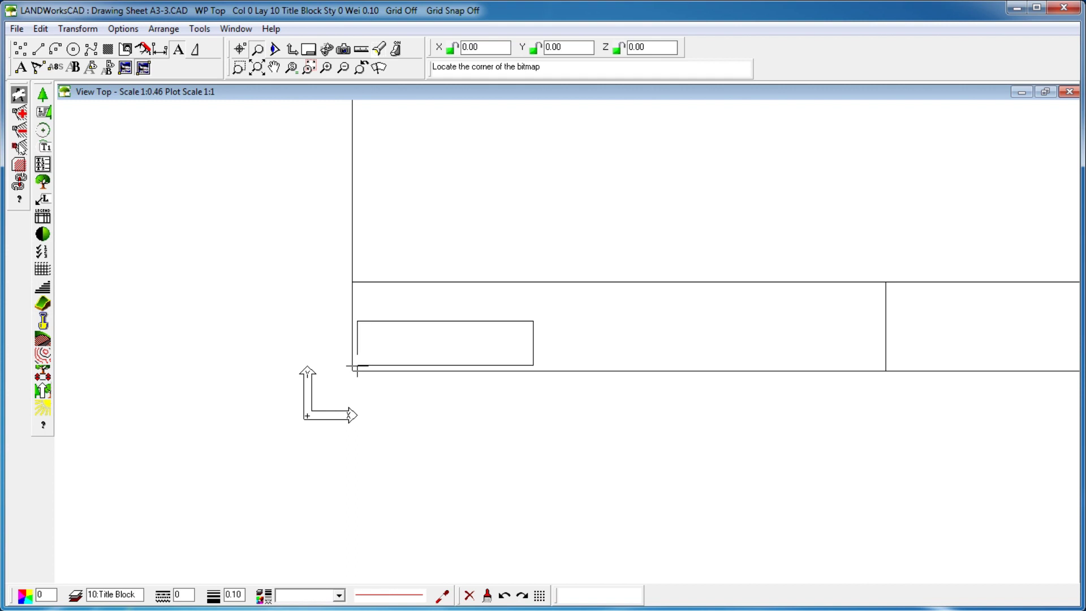
Step: Place the logo by two corners in the title block's left cell
left_click(357, 366)
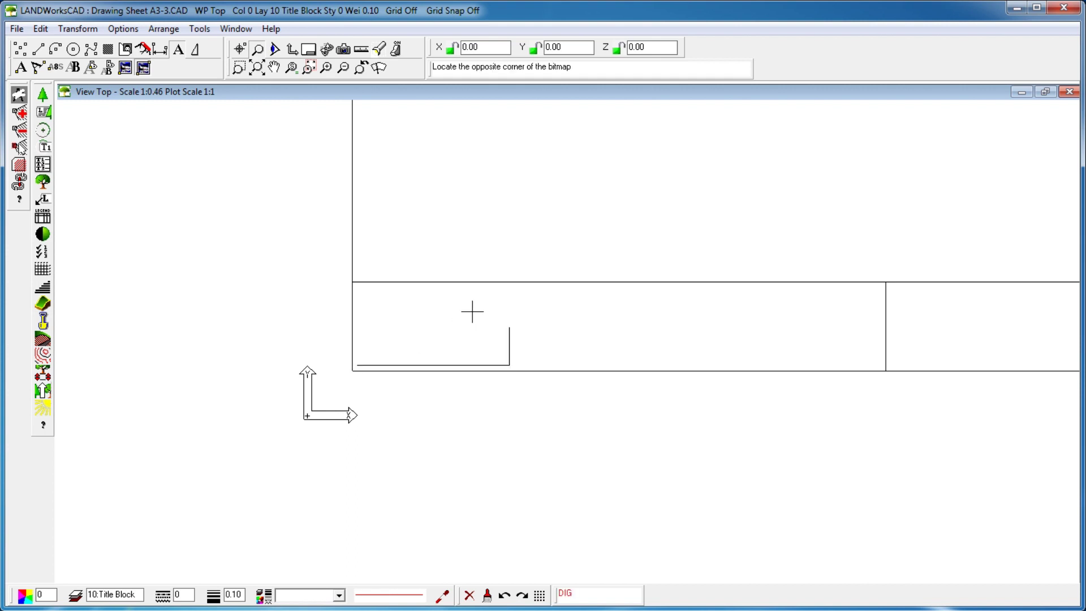
left_click(670, 286)
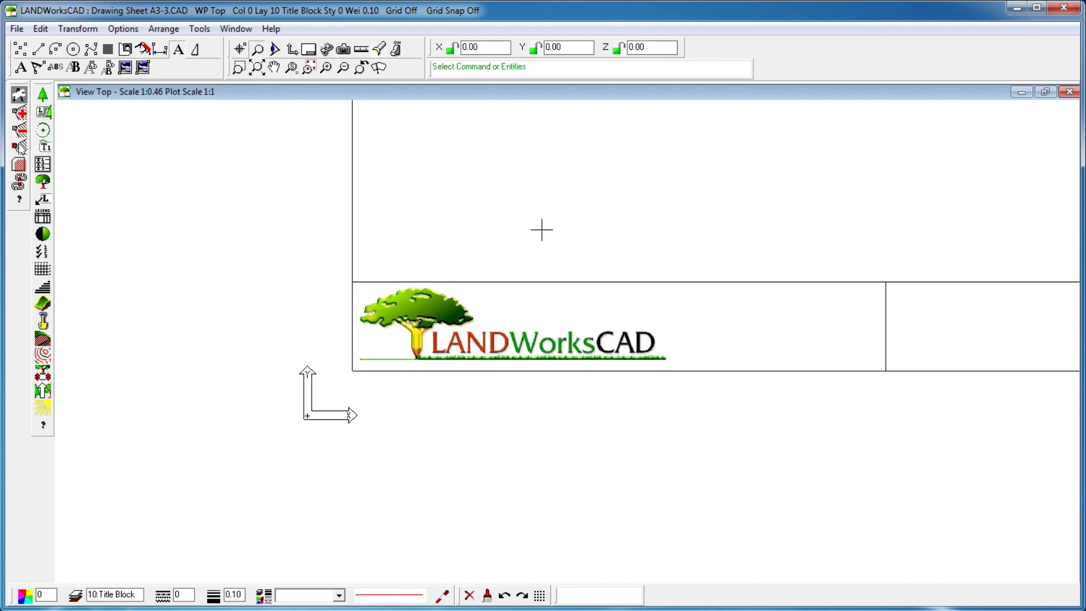
scroll(577, 329, "down", 1)
scroll(577, 329, "down", 1)
scroll(688, 281, "down", 1)
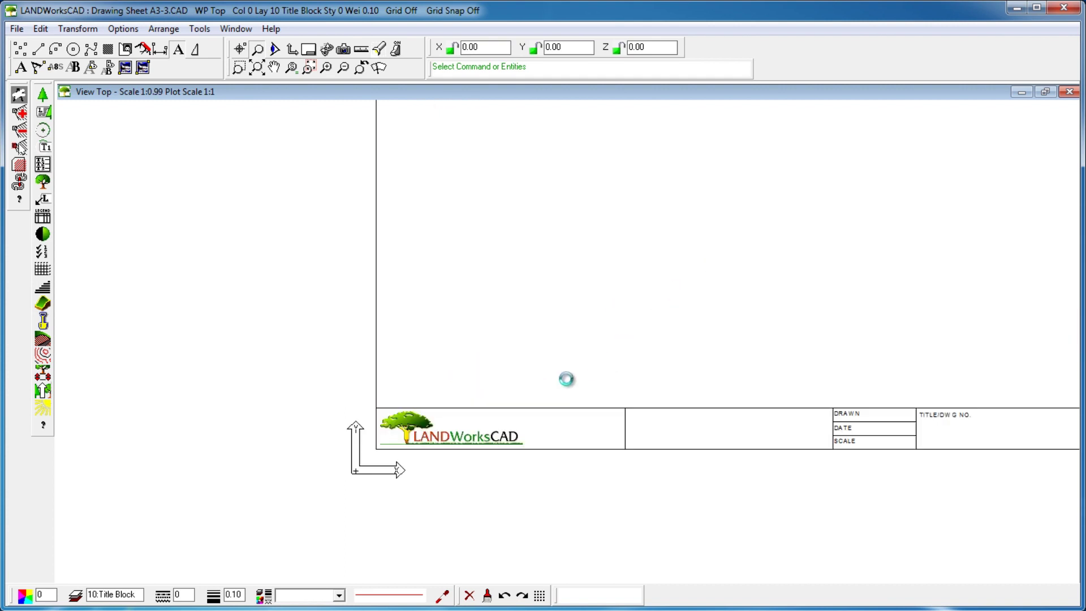
scroll(560, 383, "down", 2)
scroll(391, 428, "down", 1)
scroll(330, 416, "up", 1)
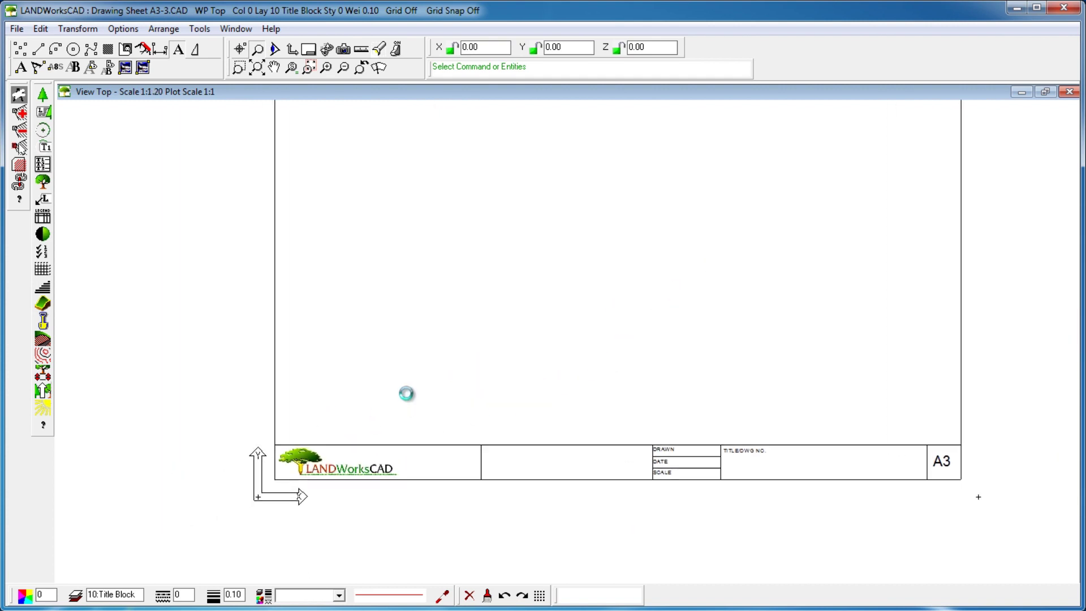
left_click(486, 452)
key("Escape")
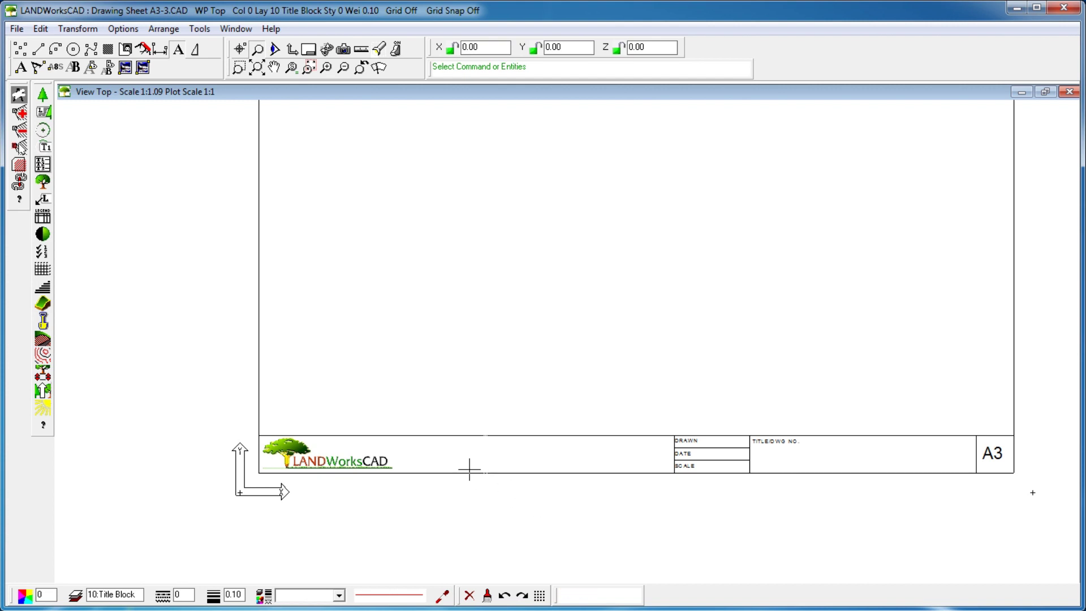
scroll(425, 469, "down", 1)
scroll(433, 431, "down", 1)
scroll(434, 430, "down", 1)
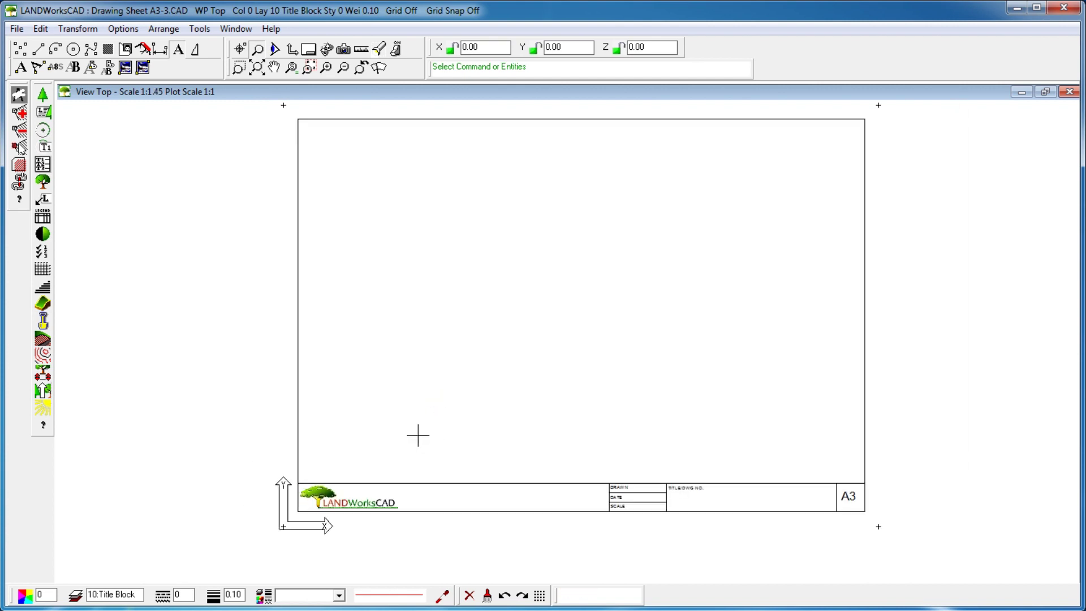
scroll(416, 435, "down", 1)
scroll(400, 445, "down", 1)
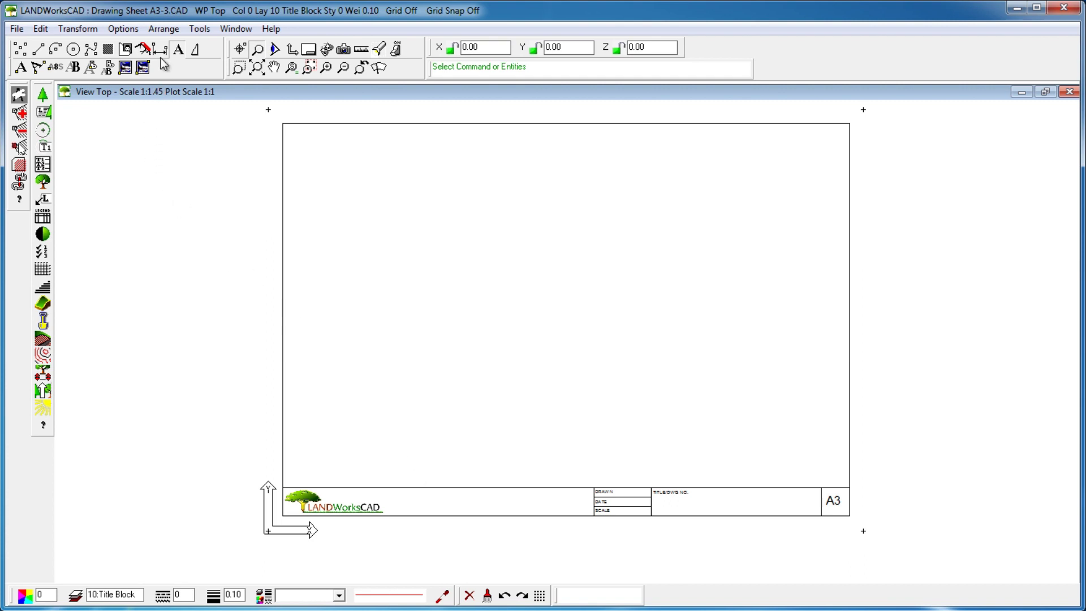
Step: Keep Arial as the font in Text options and confirm them
left_click(123, 28)
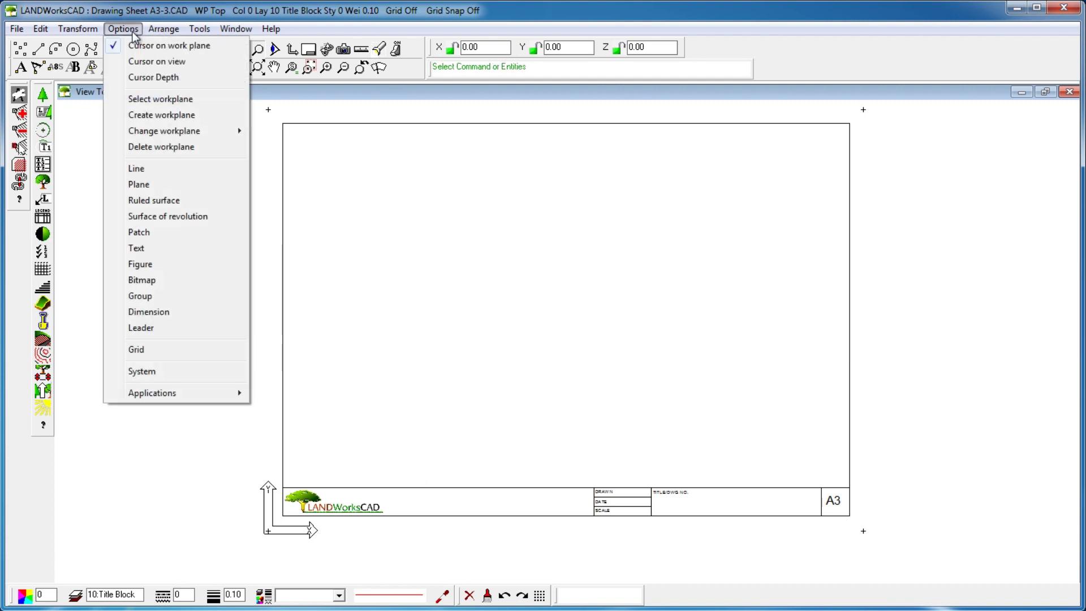
left_click(178, 247)
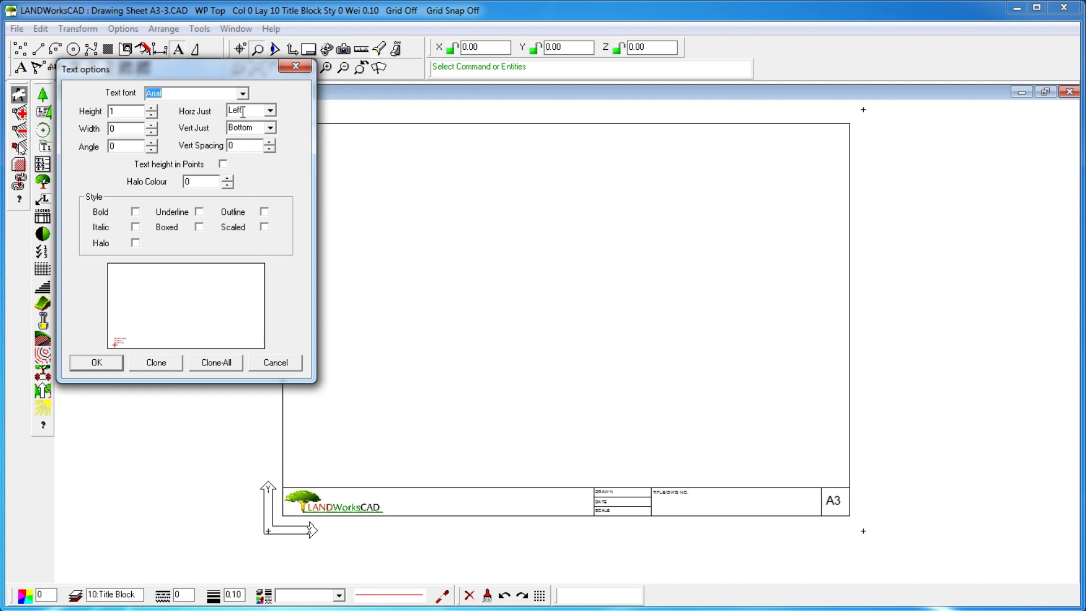
left_click(243, 94)
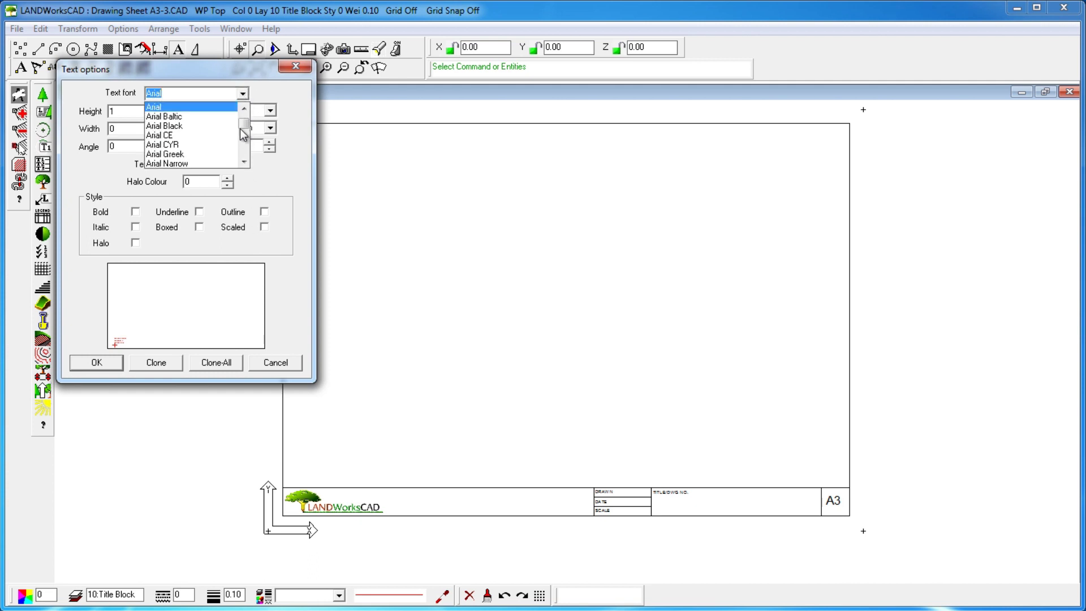
mouse_move(245, 112)
left_mouse_down()
mouse_move(245, 153)
mouse_move(245, 130)
left_mouse_up()
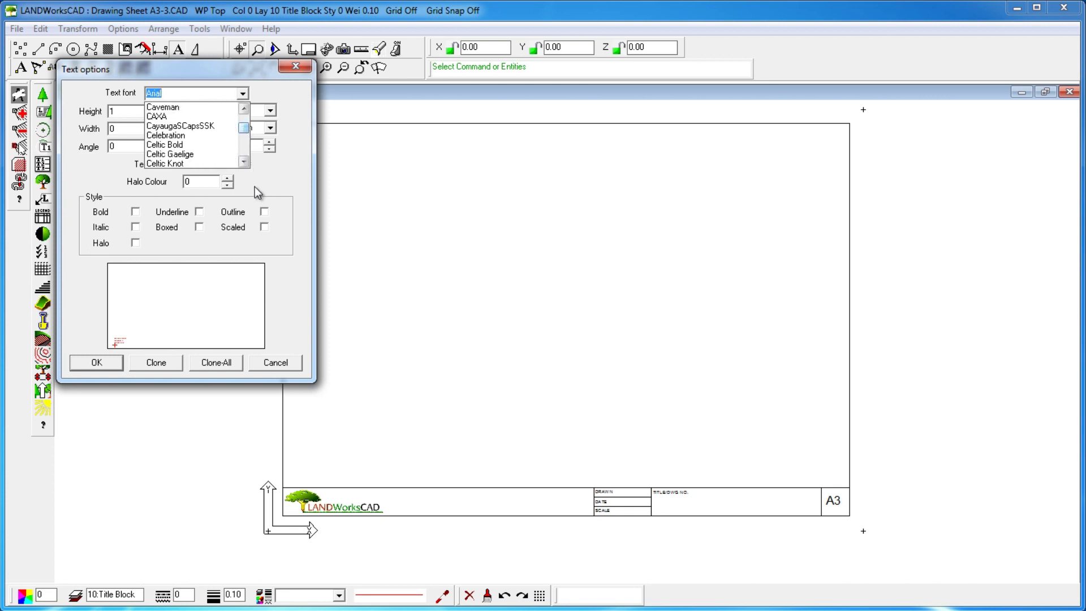
left_click(275, 175)
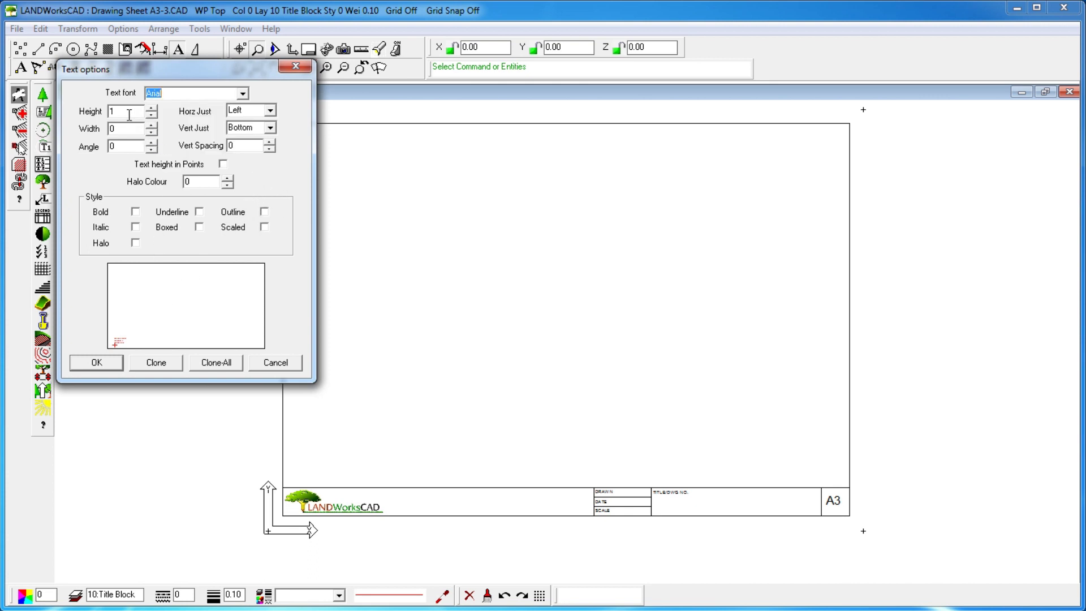
left_click(113, 362)
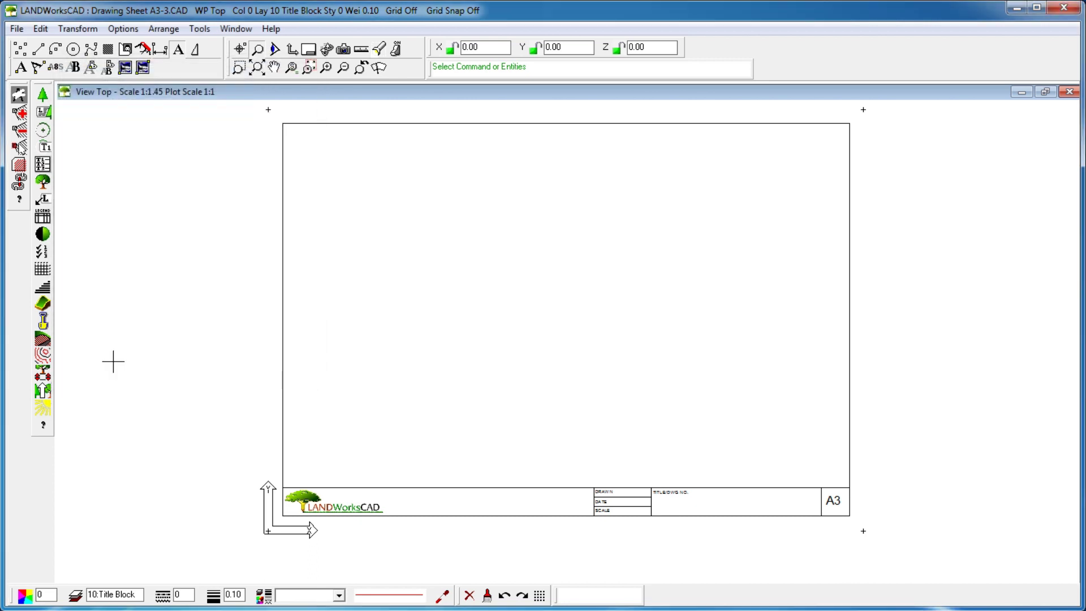
Step: Add 'CAD International' in colour 9 beside the logo in the title block
left_click(26, 596)
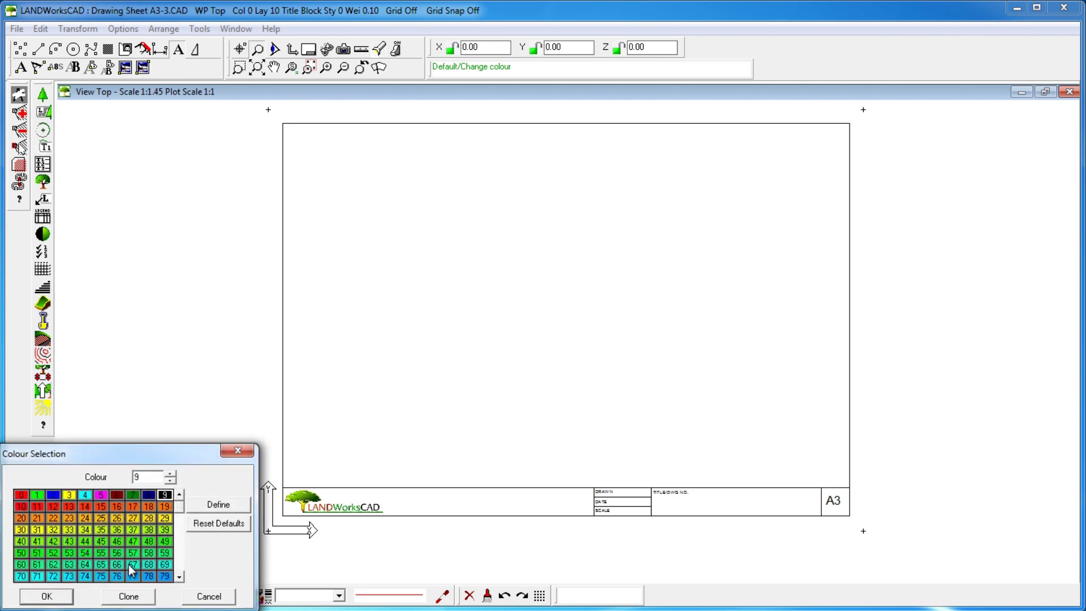
left_click(47, 596)
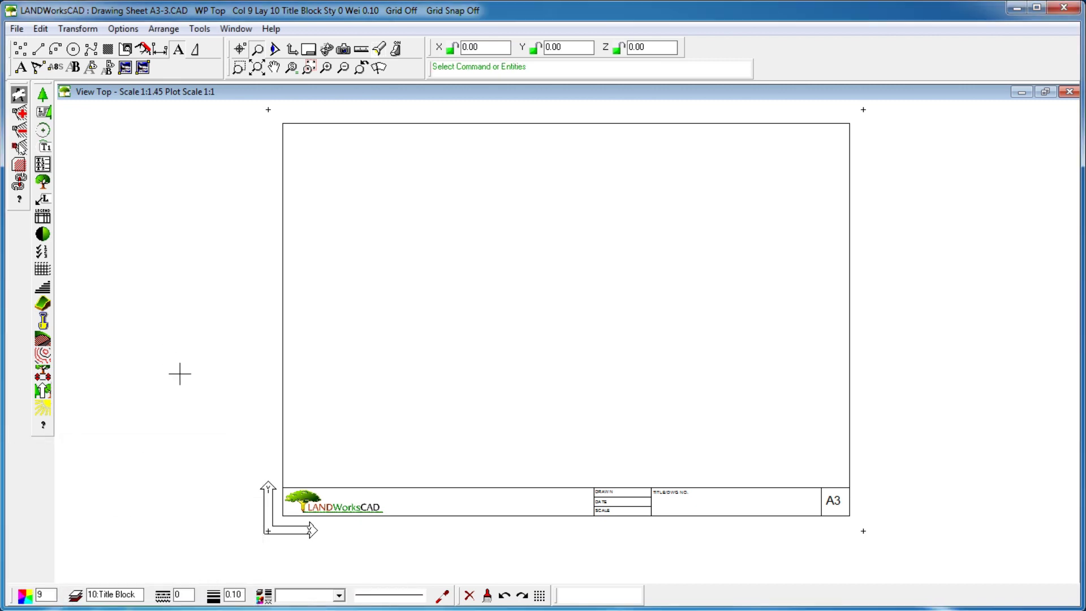
left_click(22, 68)
type("CAD Inter")
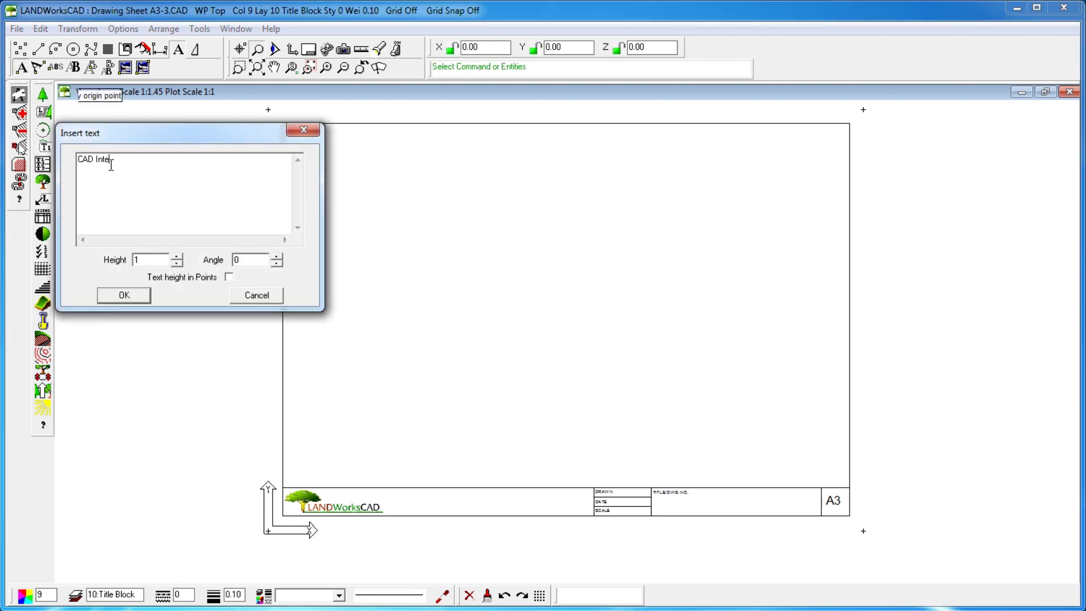
type("national")
left_click(135, 295)
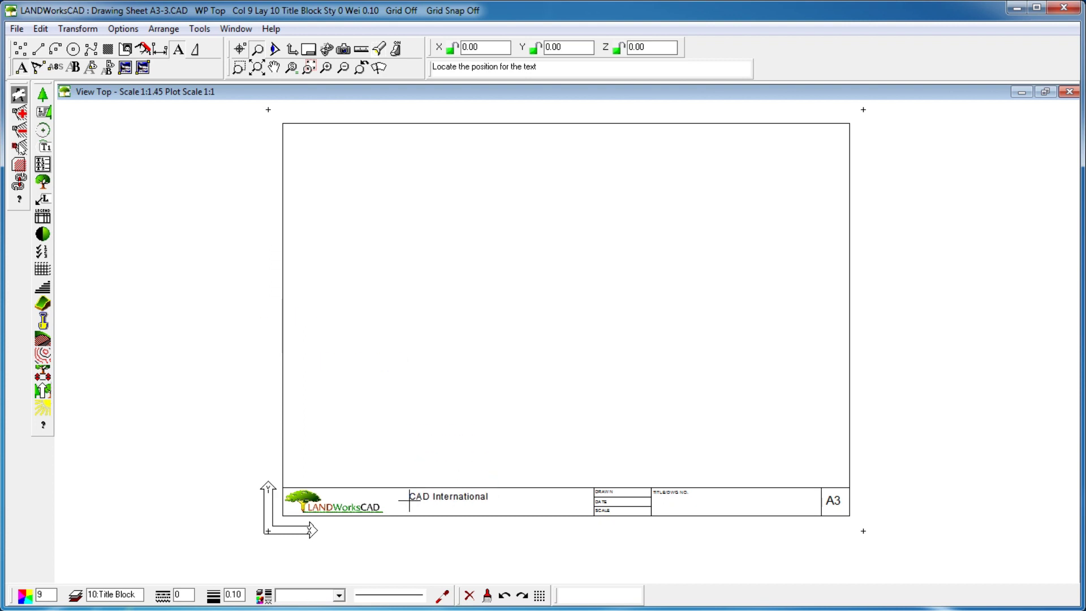
scroll(410, 501, "down", 1)
scroll(410, 501, "up", 2)
scroll(409, 500, "up", 1)
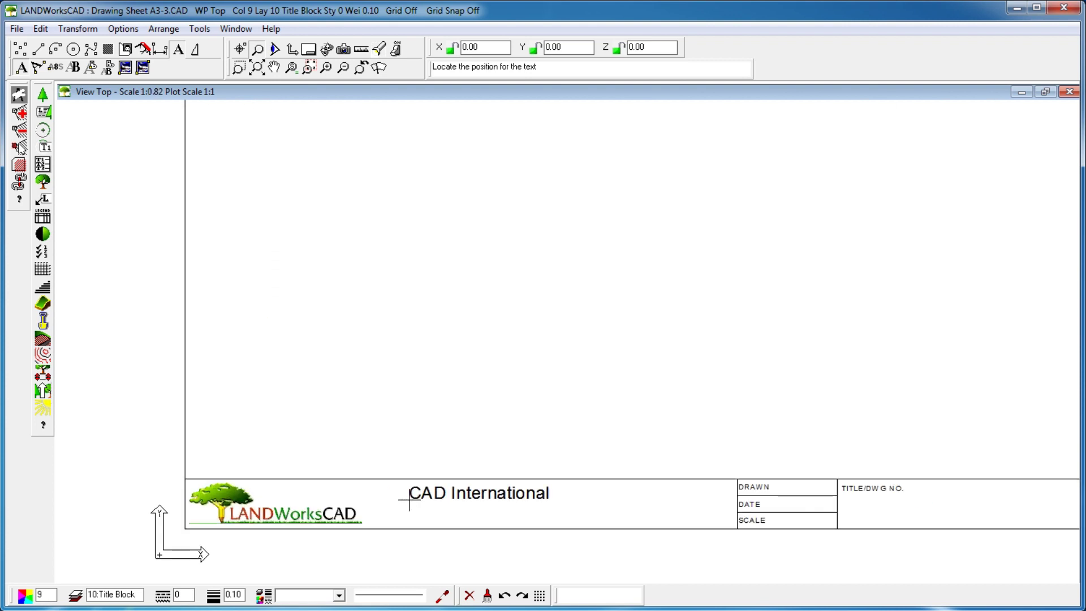
left_click(404, 501)
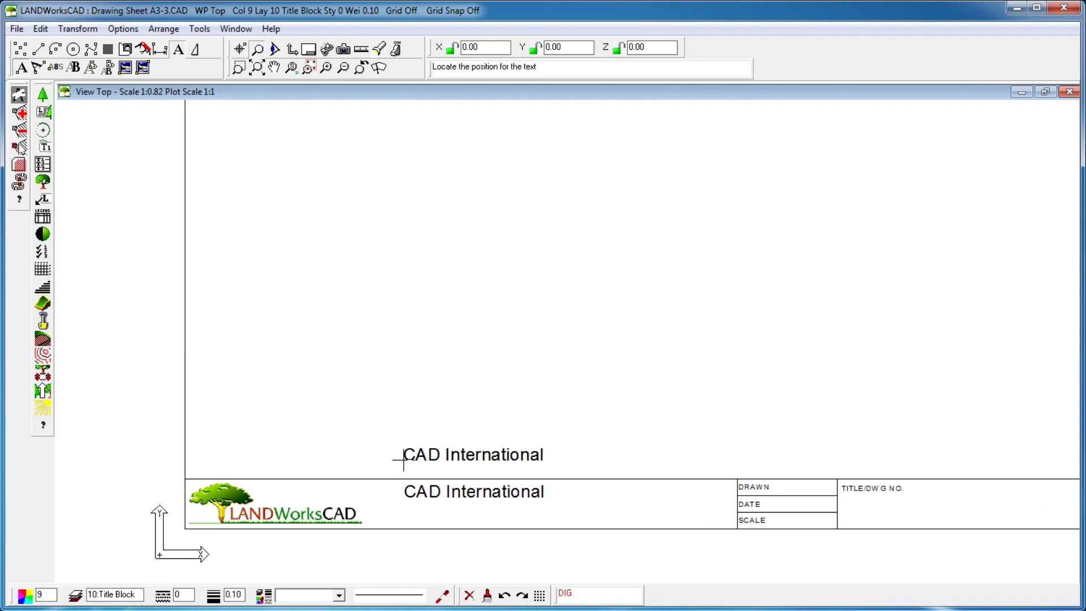
right_click(402, 454)
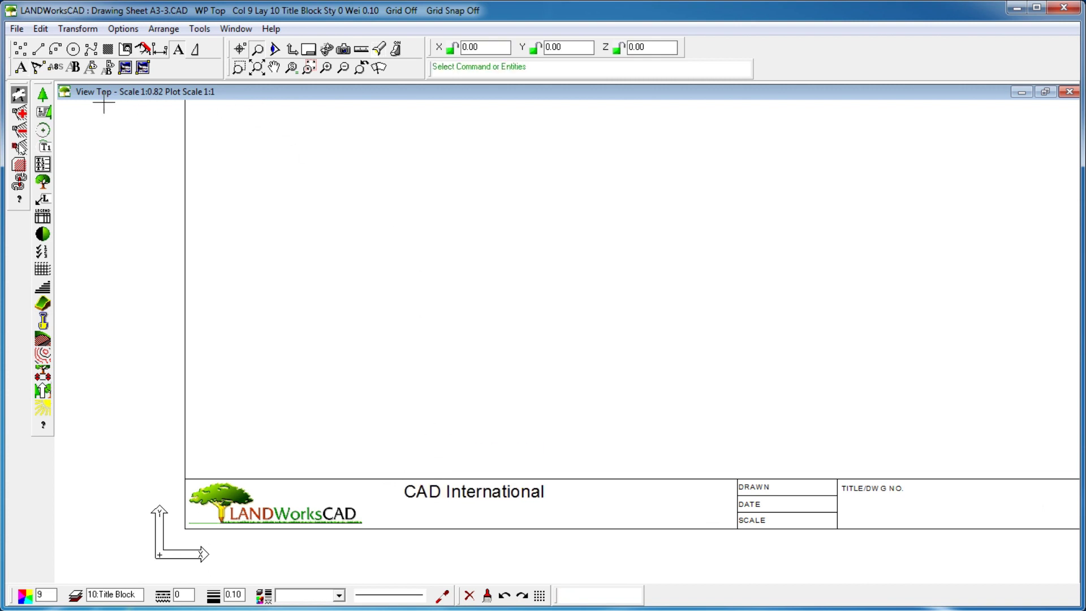
Step: Add 'PO BOX 796' and 'Avalon NSW 2107' at height 4 below the company name
left_click(21, 68)
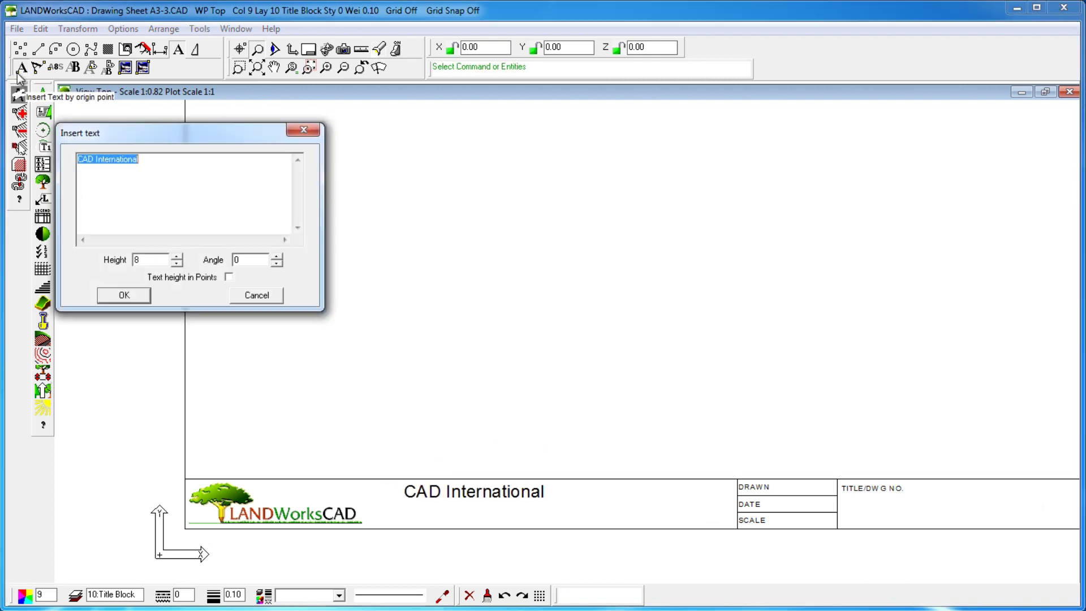
type("PO BOX 796")
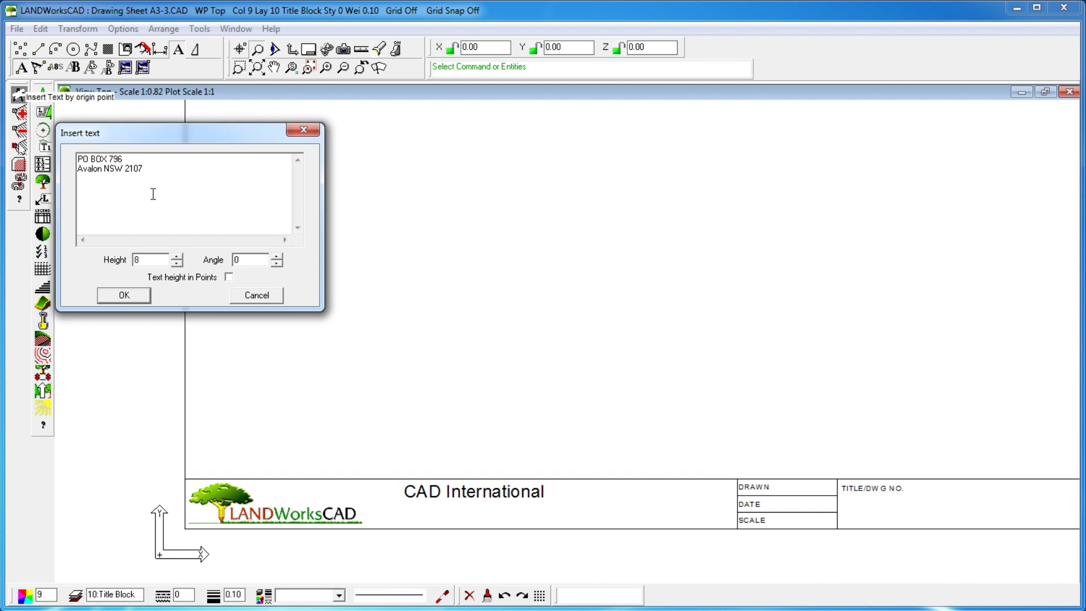
left_click_drag(148, 259, 127, 261)
left_click(138, 297)
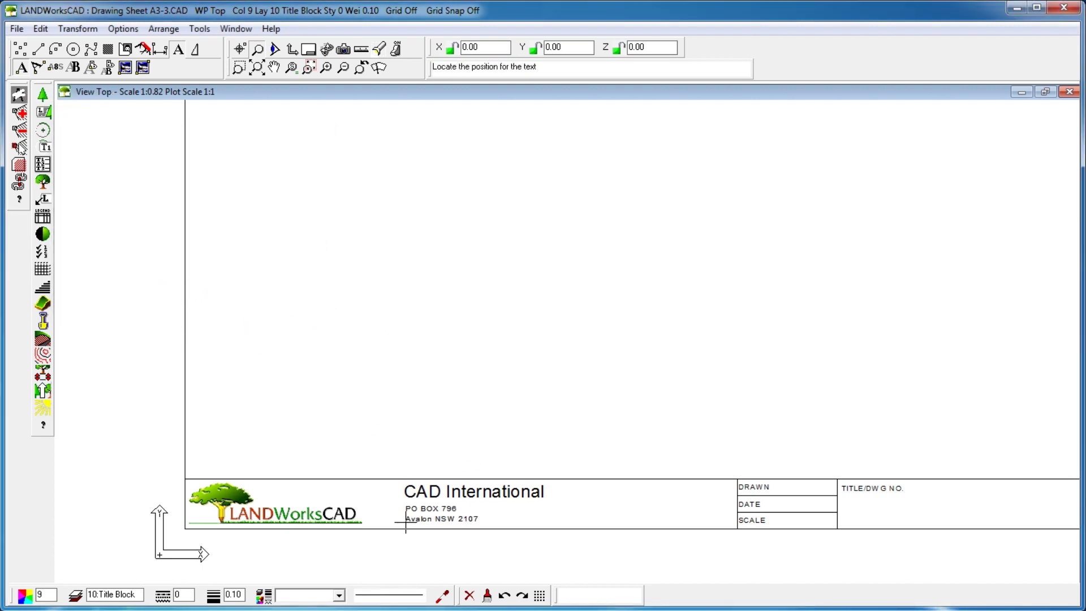
left_click(406, 526)
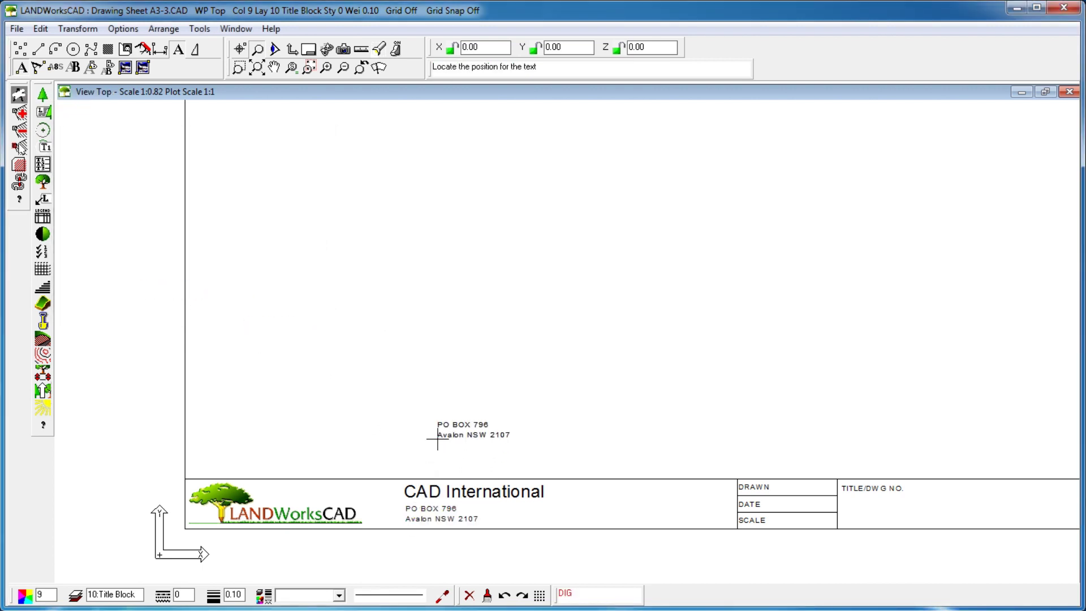
key("Escape")
scroll(546, 521, "down", 1)
scroll(569, 523, "down", 1)
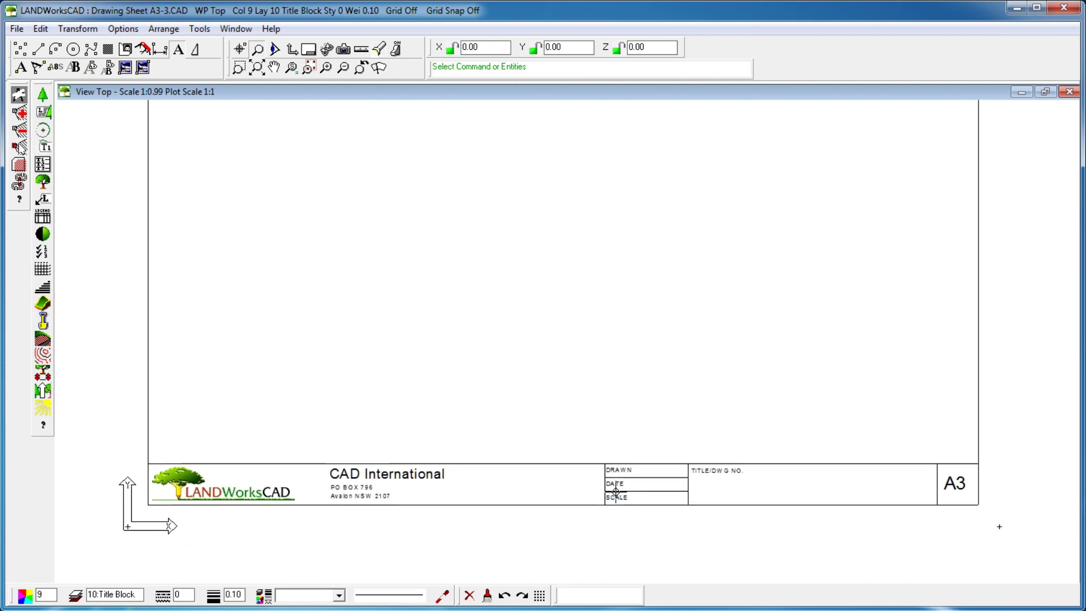
scroll(590, 524, "down", 2)
middle_click_drag(592, 526, 596, 548)
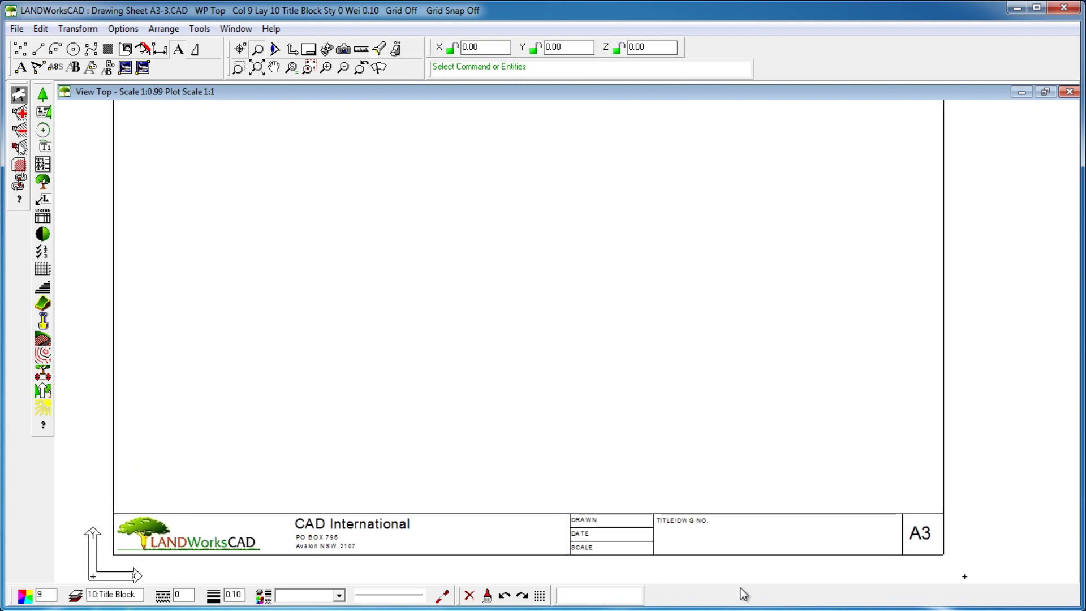
scroll(504, 474, "down", 1)
scroll(467, 480, "down", 1)
scroll(417, 467, "down", 2)
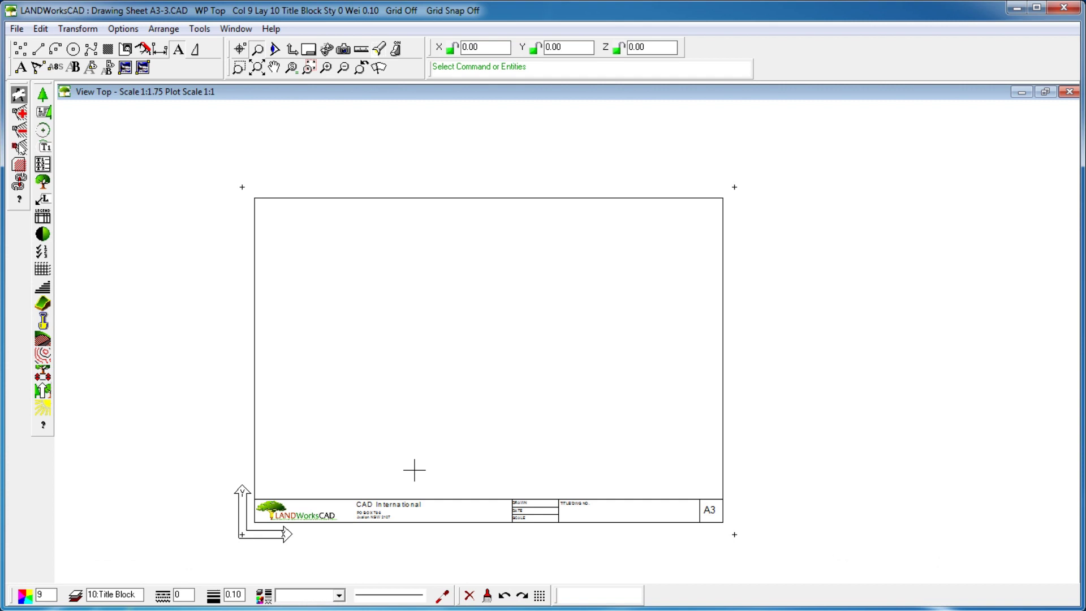
mouse_move(442, 431)
middle_mouse_down()
mouse_move(476, 434)
mouse_move(492, 416)
middle_mouse_up()
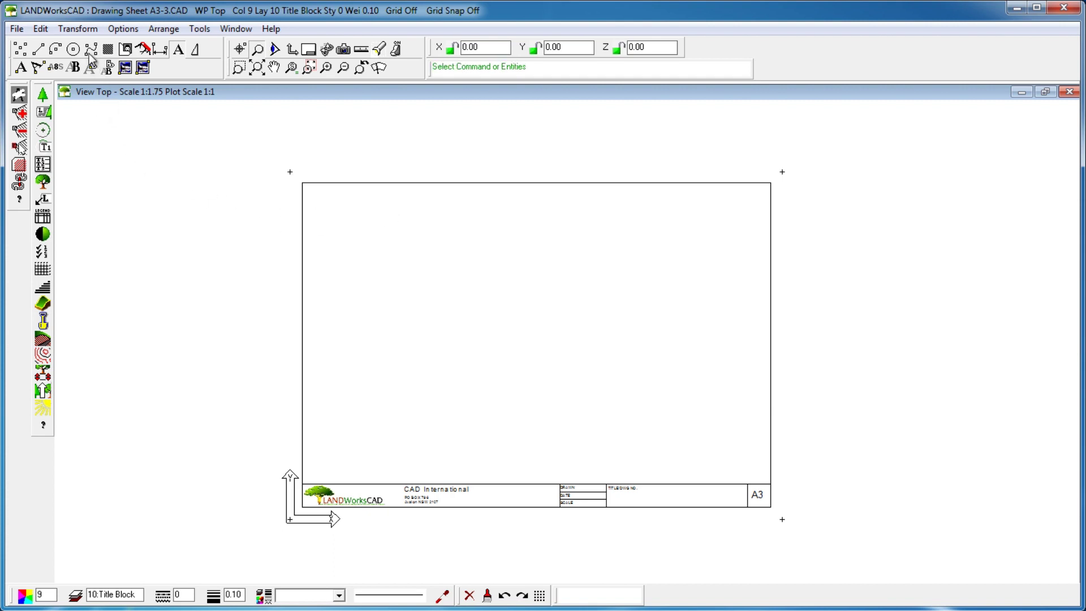
Step: Fillet the top and right border lines with a radius-20 arc
left_click(56, 51)
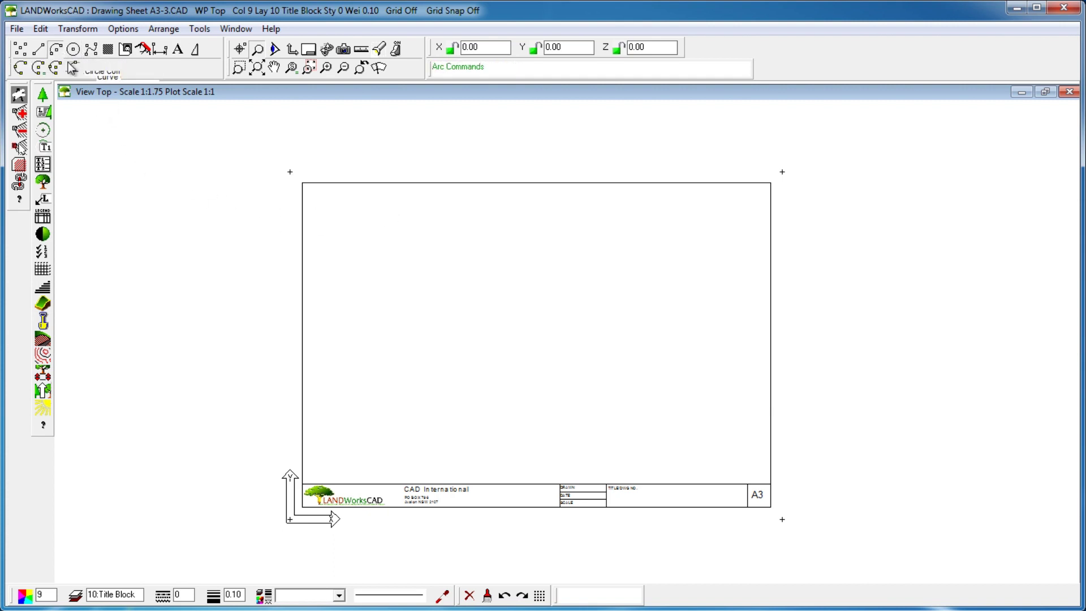
left_click(75, 68)
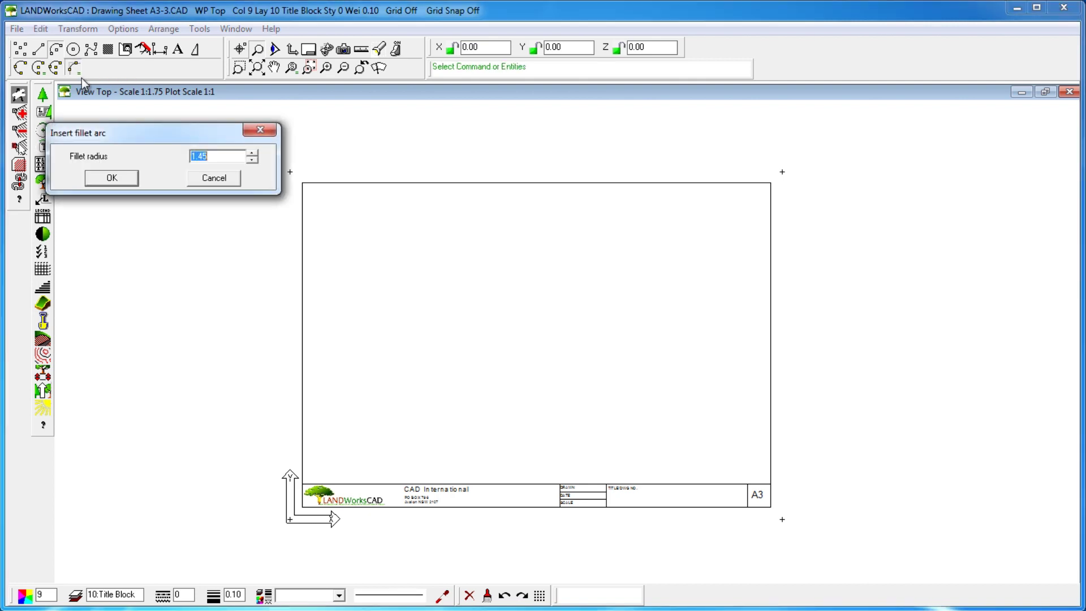
type("20")
left_click(112, 177)
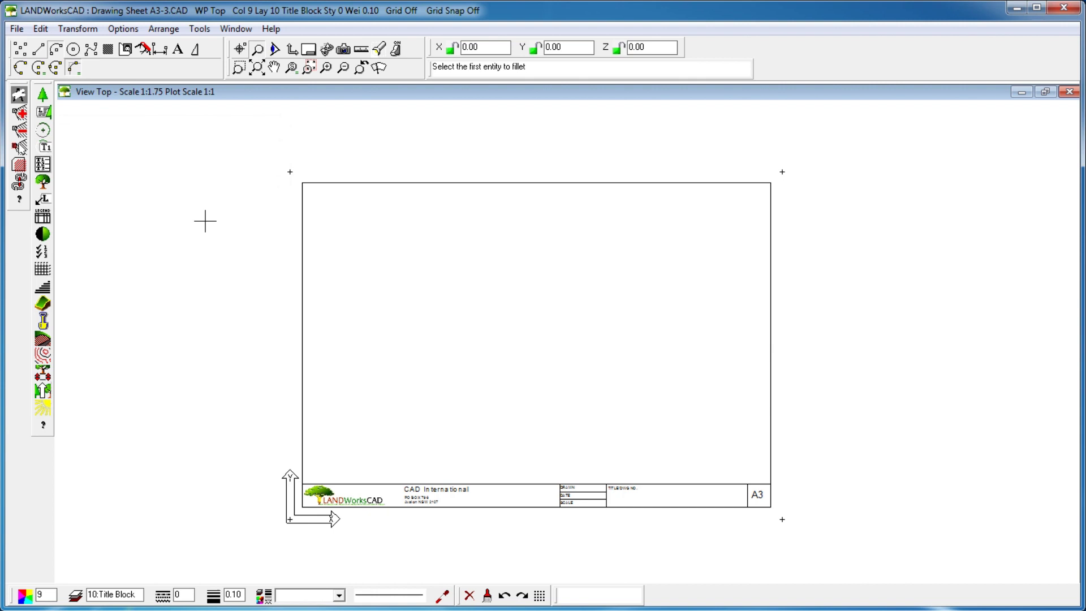
left_click(730, 181)
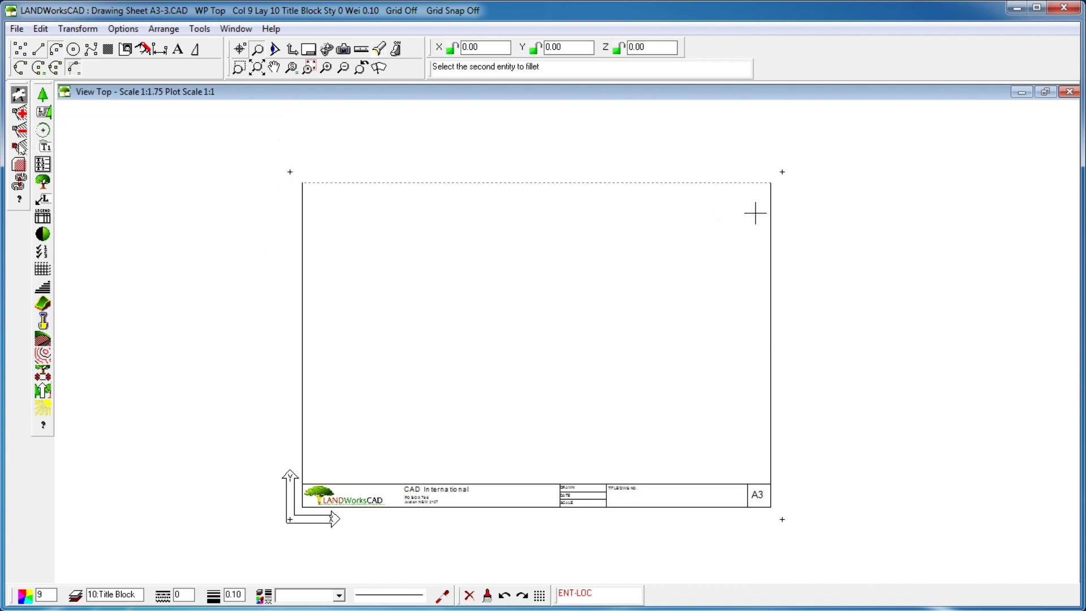
left_click(770, 208)
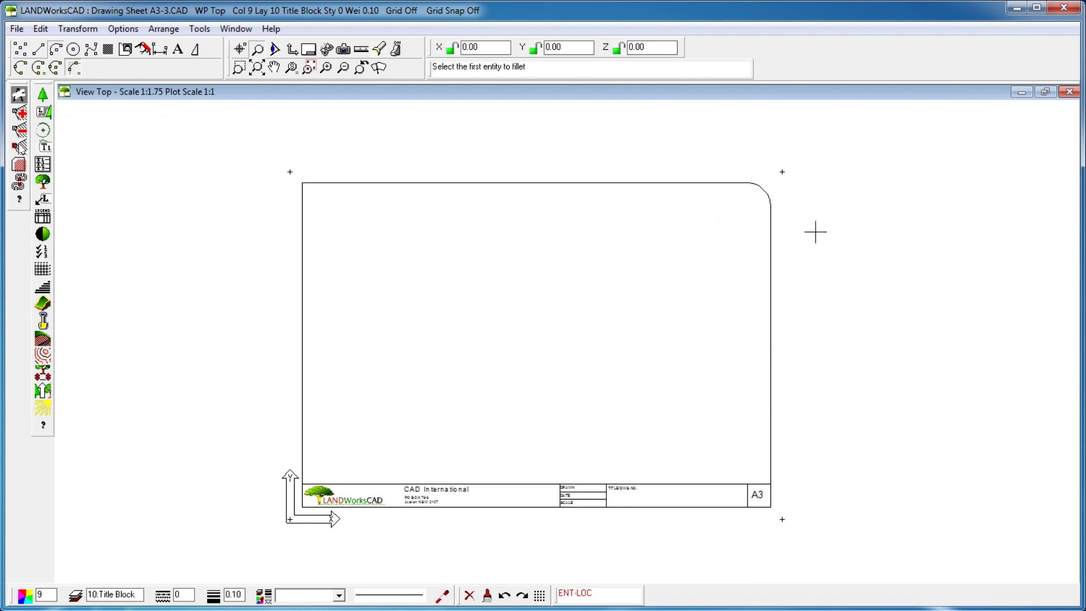
key("Escape")
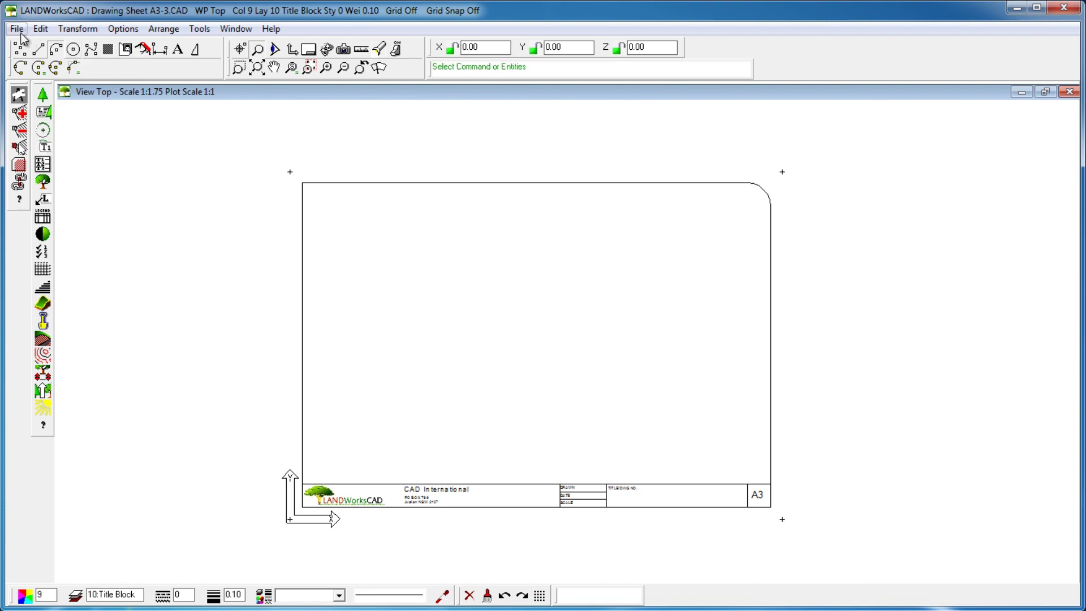
Step: Save the title block drawing under the new name CAD-International-A3.cad
left_click(17, 29)
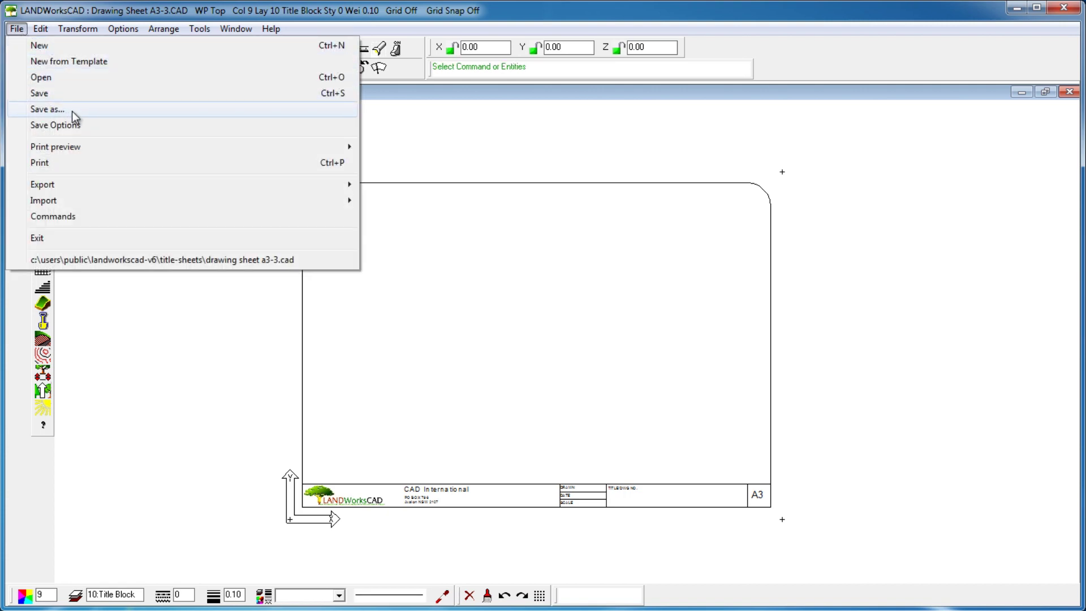
left_click(76, 112)
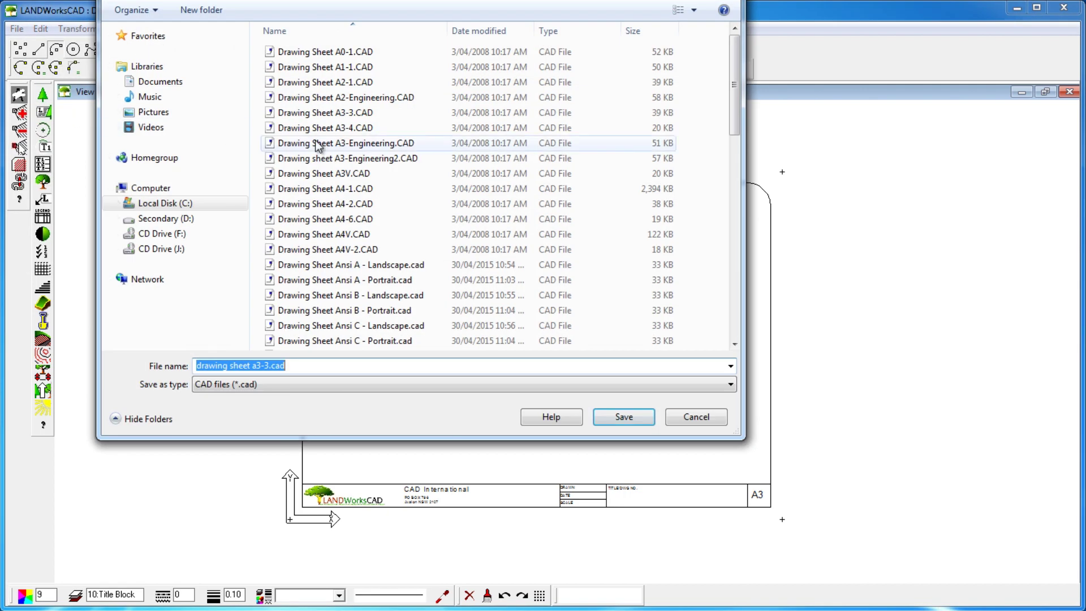
type("CAD-In")
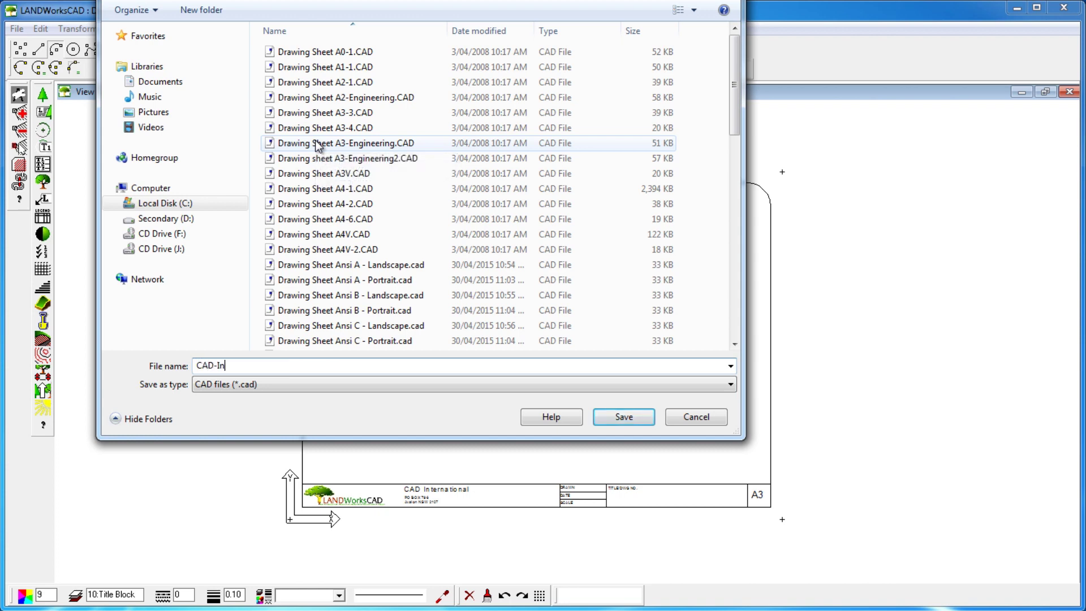
type("ternational-")
type("A3")
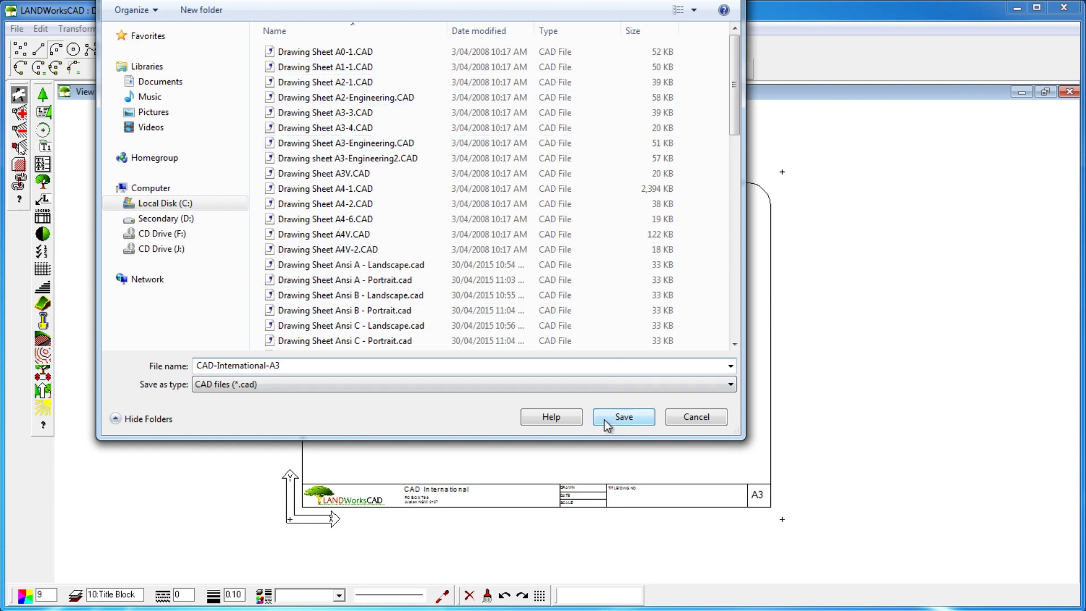
left_click(623, 417)
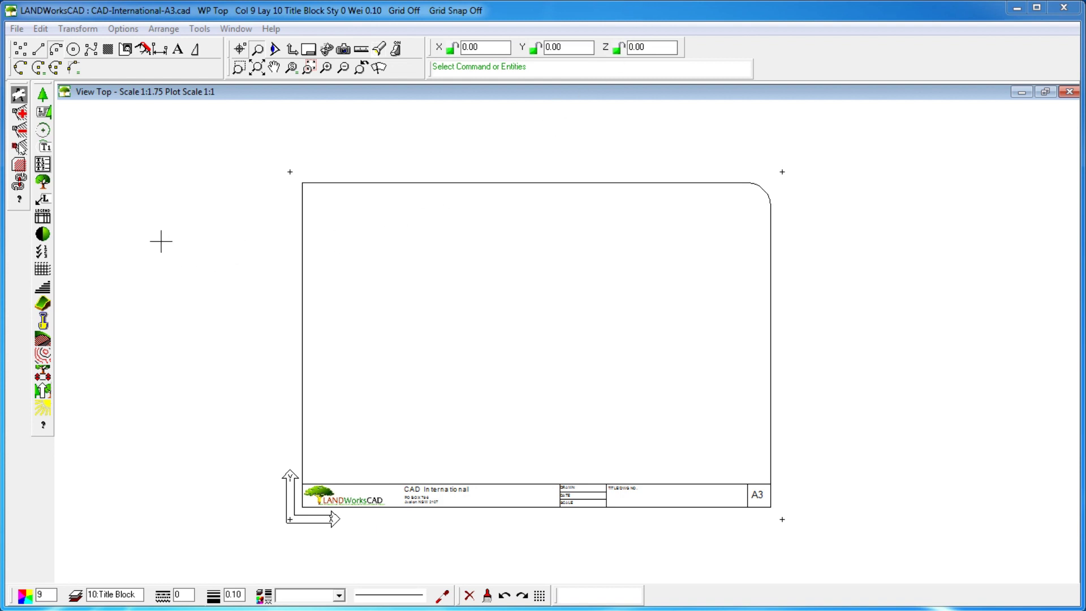
Step: Add a 297.00 vertical dimension from the sheet's top-left to bottom-left corner
left_click(162, 49)
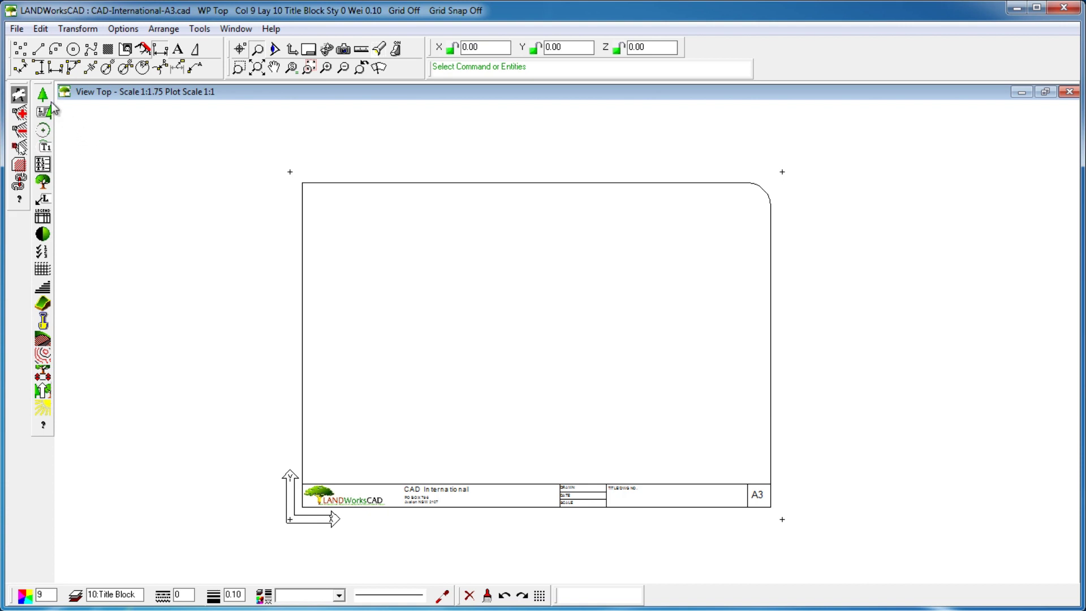
left_click(40, 68)
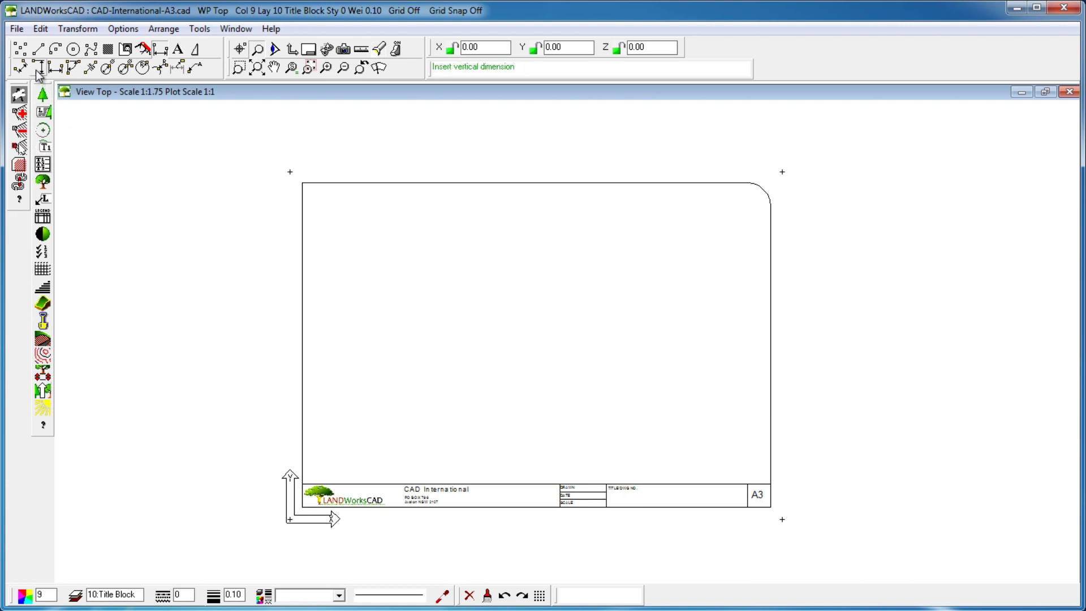
left_click(192, 195)
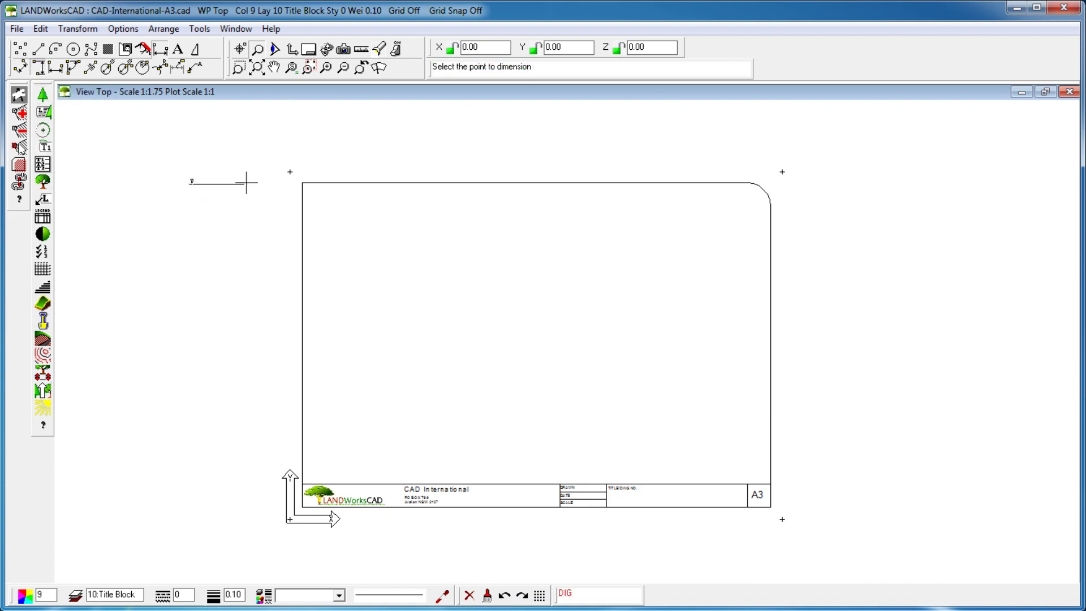
left_click(289, 172)
left_click(289, 519)
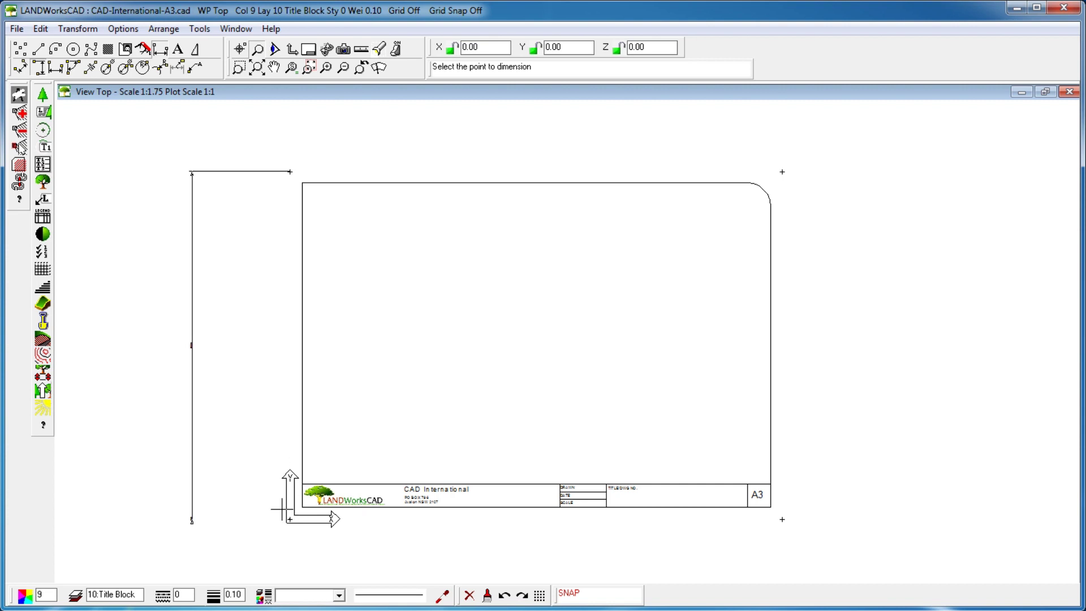
right_click(267, 411)
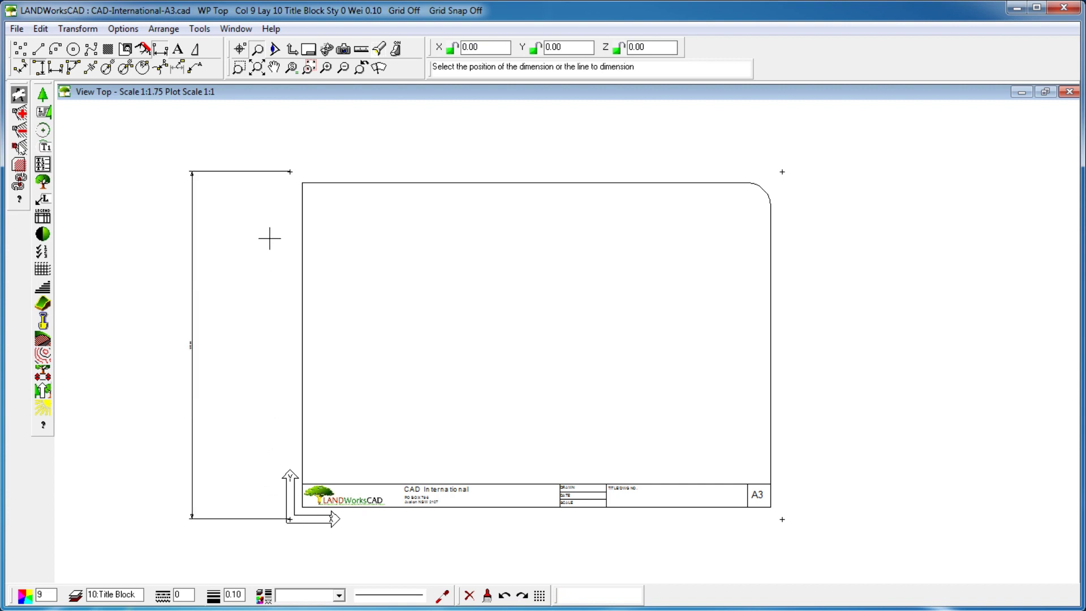
Step: Change the view's plot scale to 1:10
left_click(281, 47)
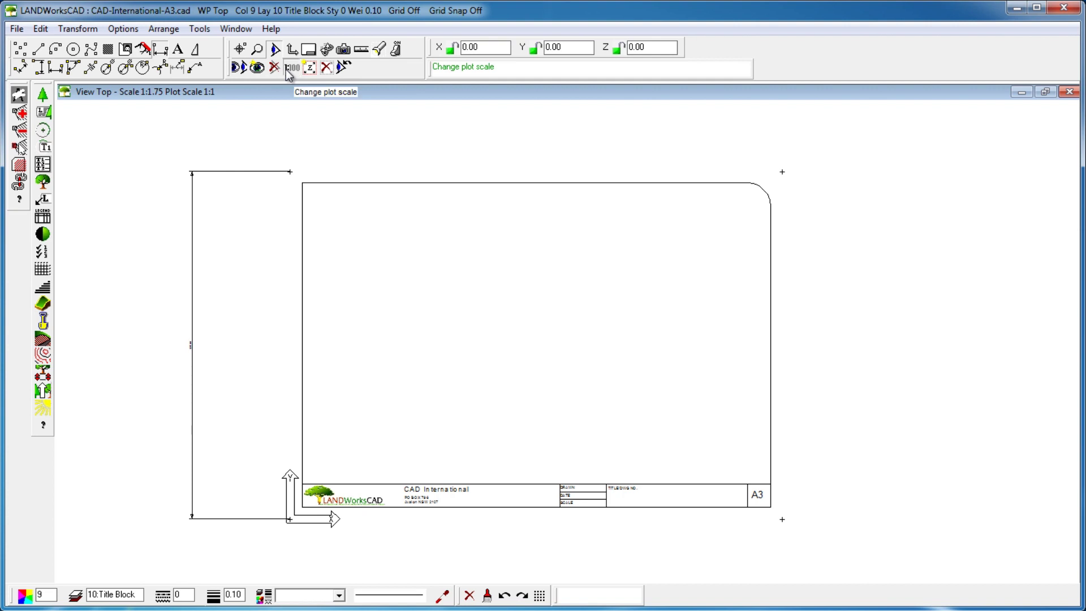
left_click(291, 68)
type("10")
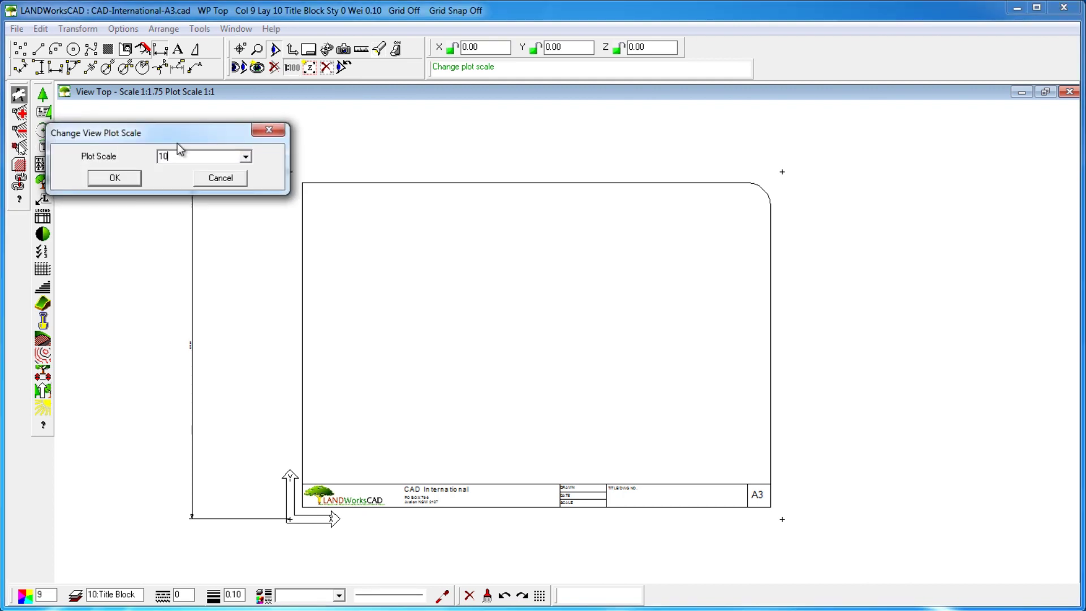
left_click(114, 177)
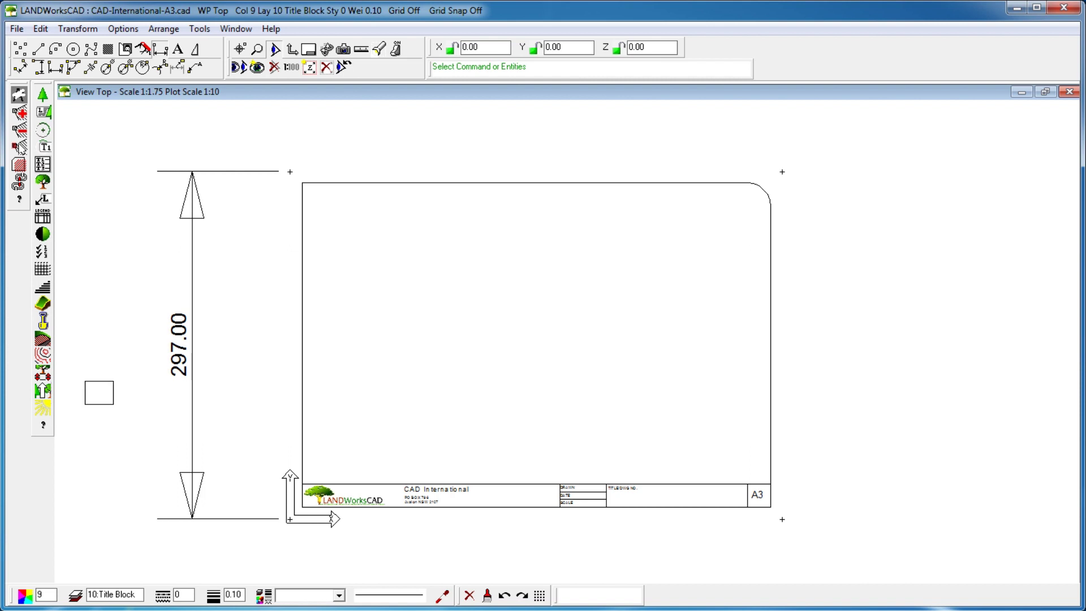
Step: Scale all entities by two points to length 210, using the 297 sheet height as reference
key("ctrl+a")
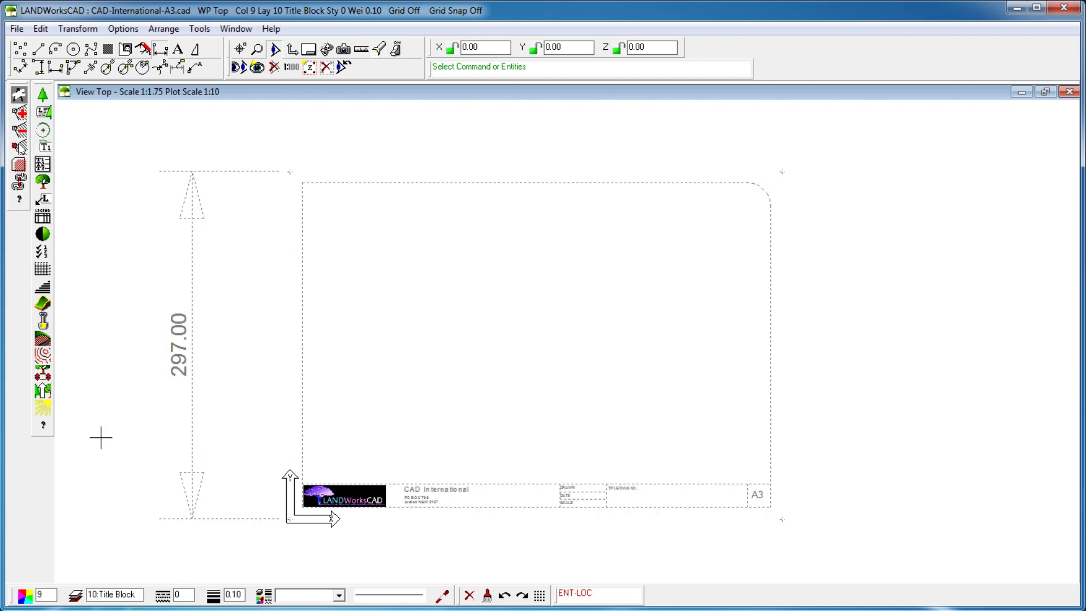
left_click(201, 53)
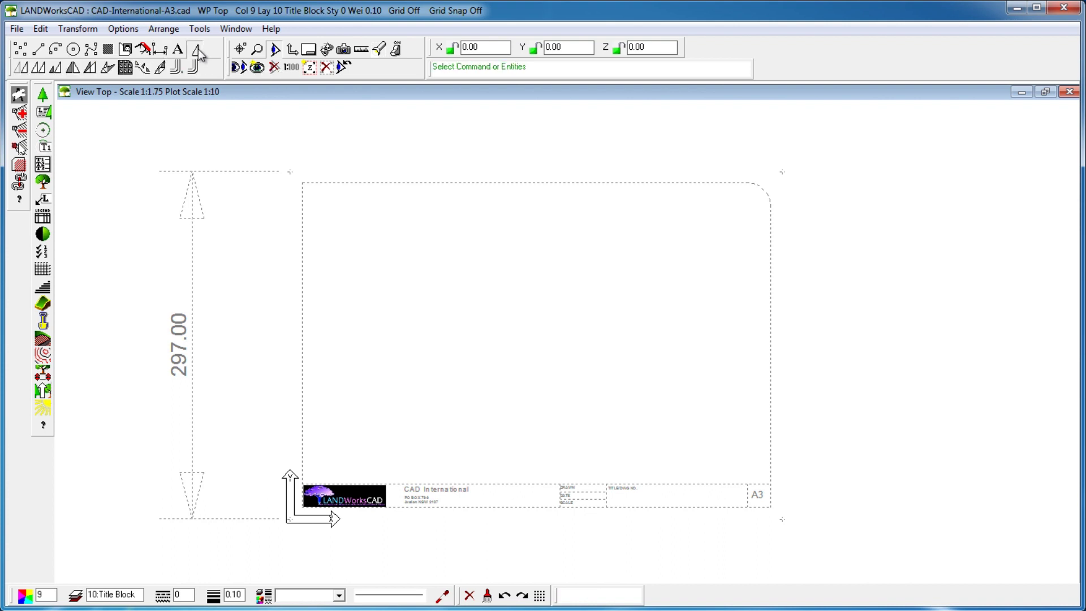
left_click(58, 74)
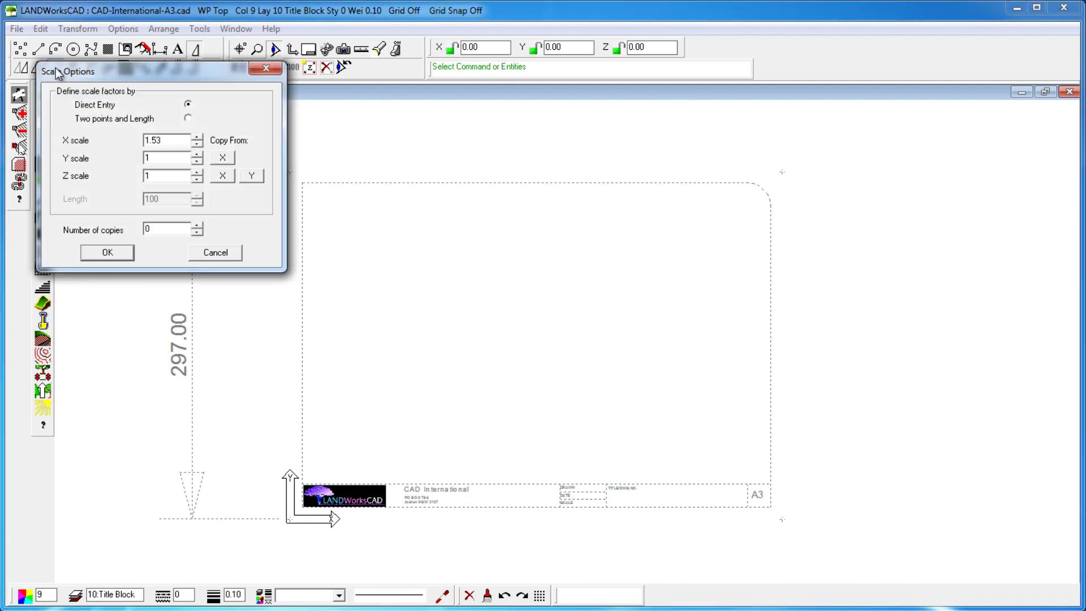
left_click(187, 118)
type("210")
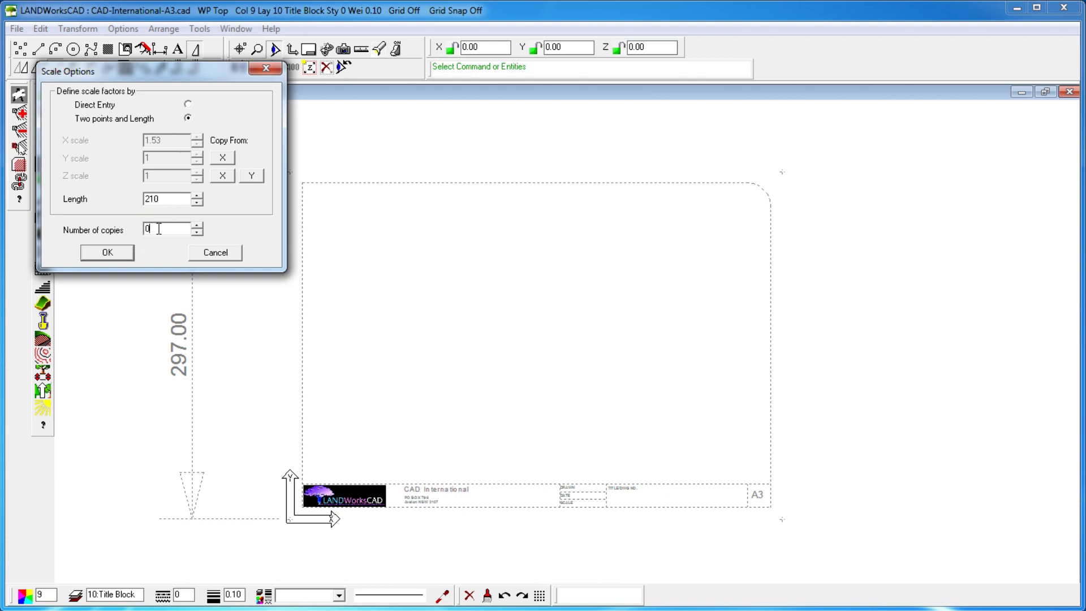
left_click(107, 253)
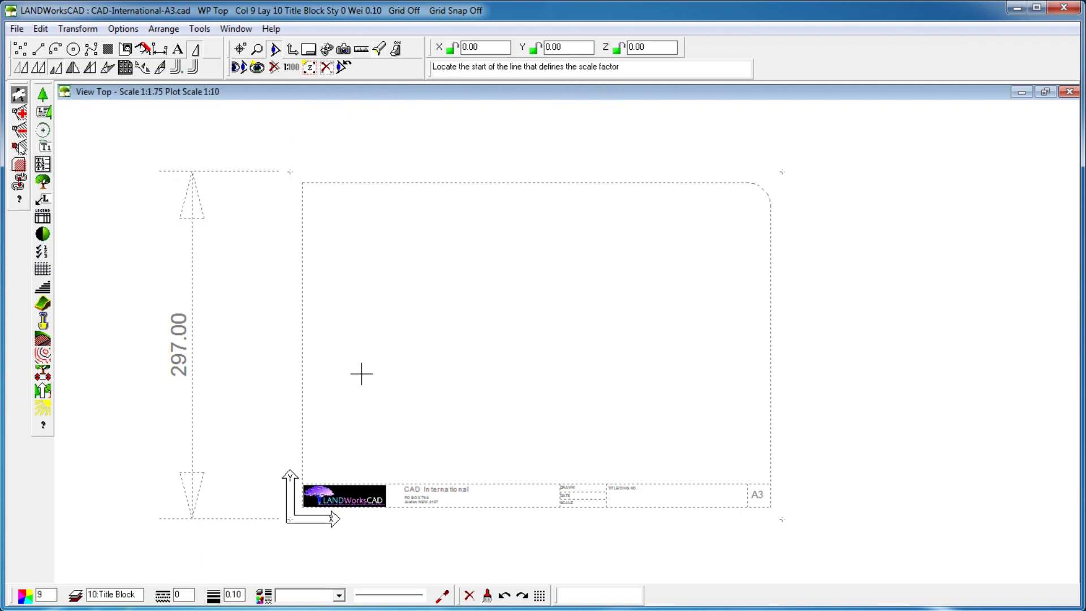
left_click(290, 520)
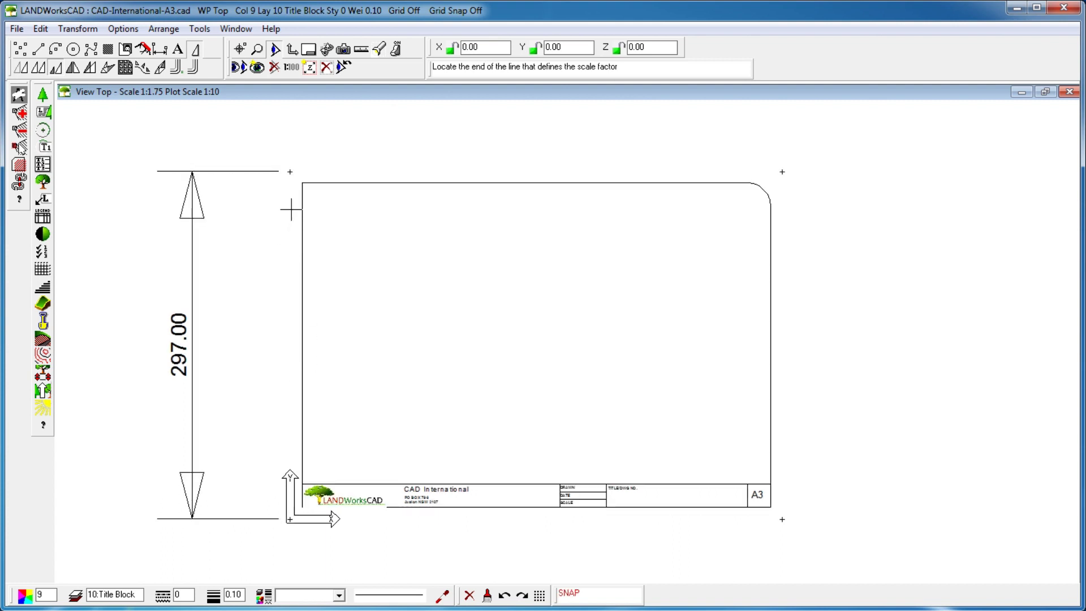
left_click(291, 172)
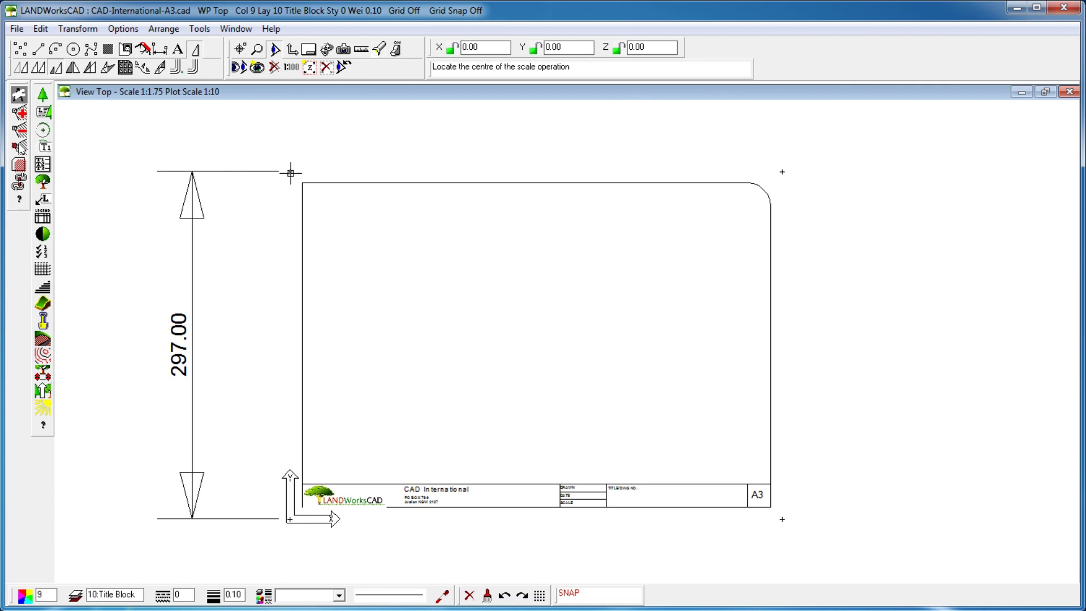
left_click(291, 172)
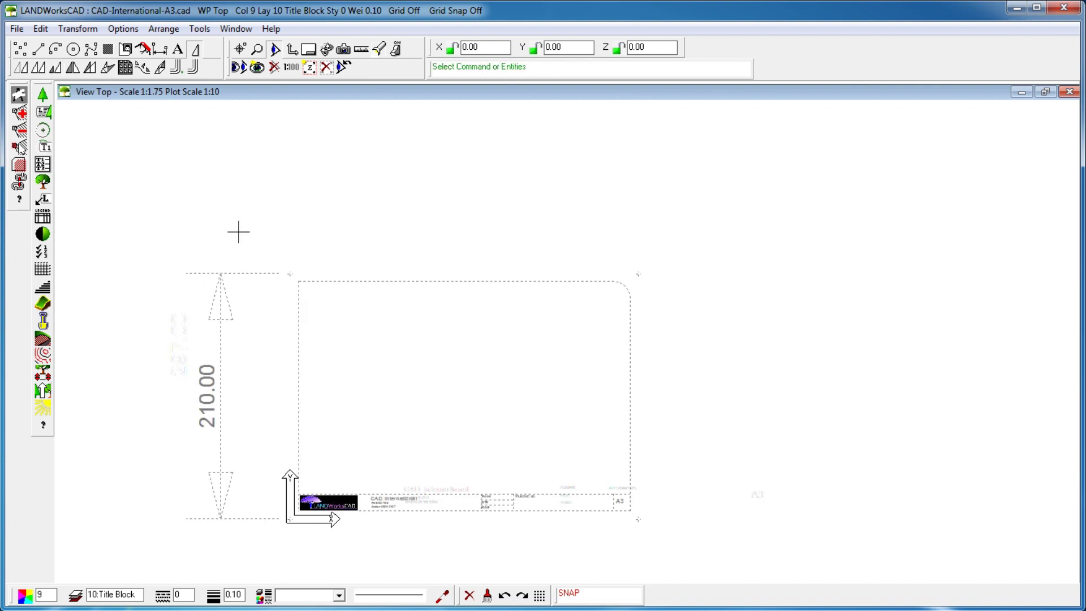
middle_click_drag(235, 404, 249, 326)
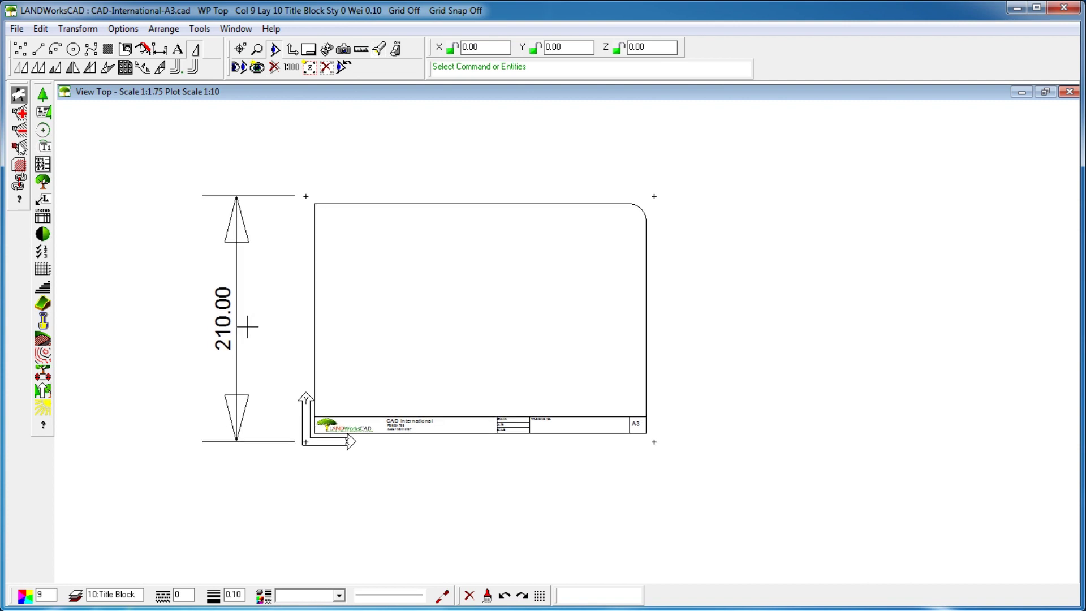
Step: Delete the 210.00 height dimension and change the A3 sheet label to A4
left_click(254, 189)
key("Delete")
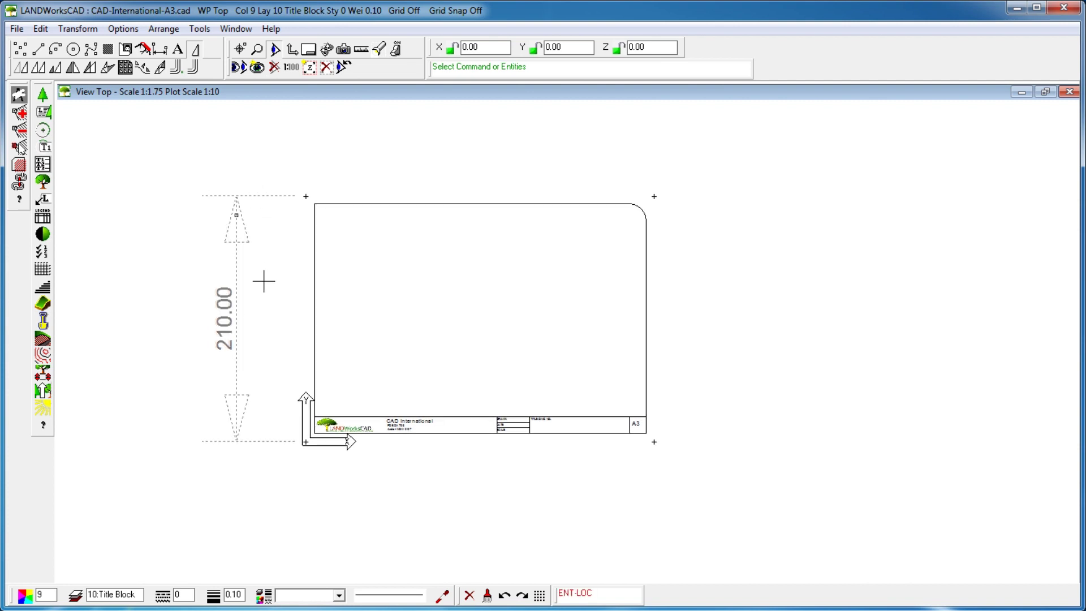
scroll(501, 380, "up", 2)
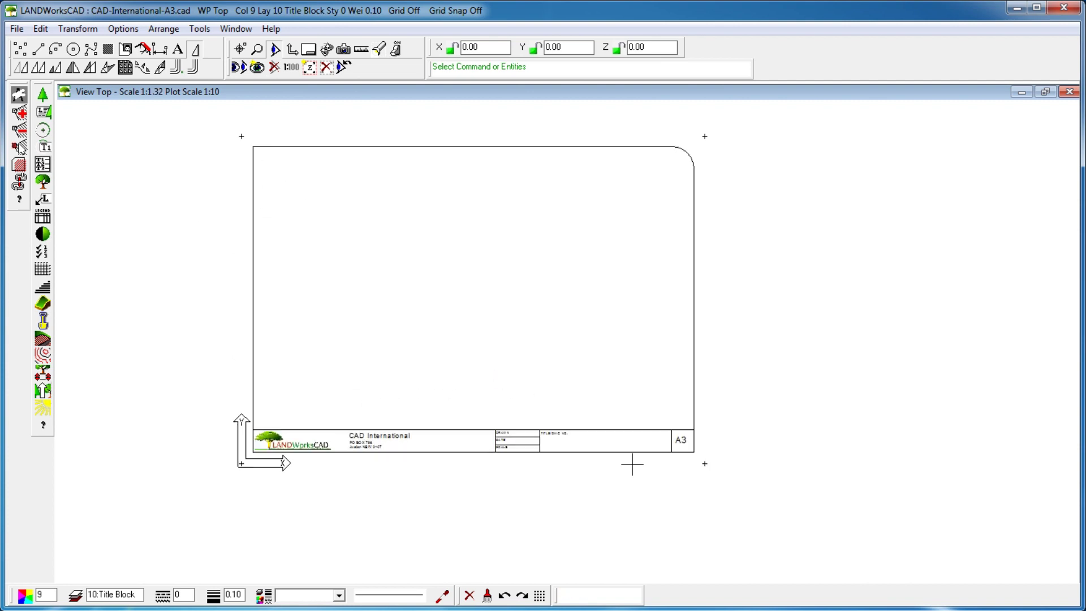
double_click(681, 441)
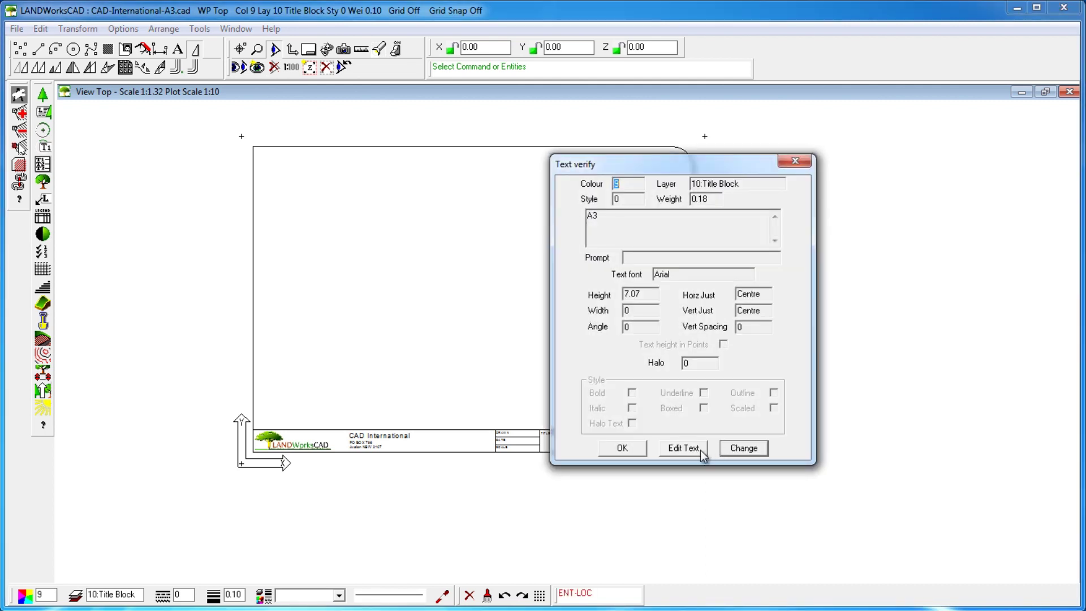
left_click(683, 448)
type("A")
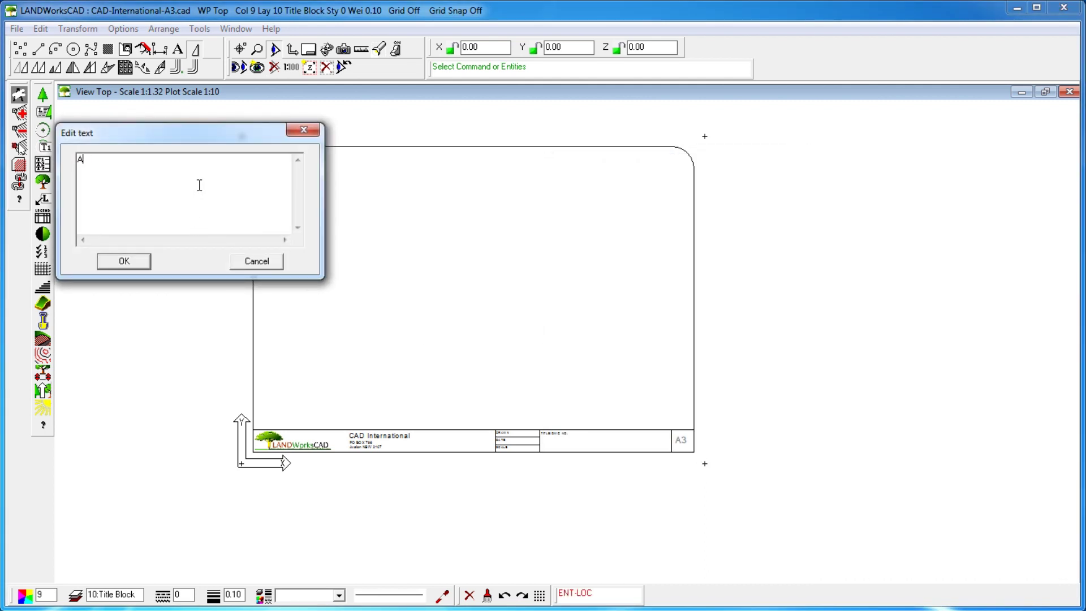
type("4")
left_click(124, 260)
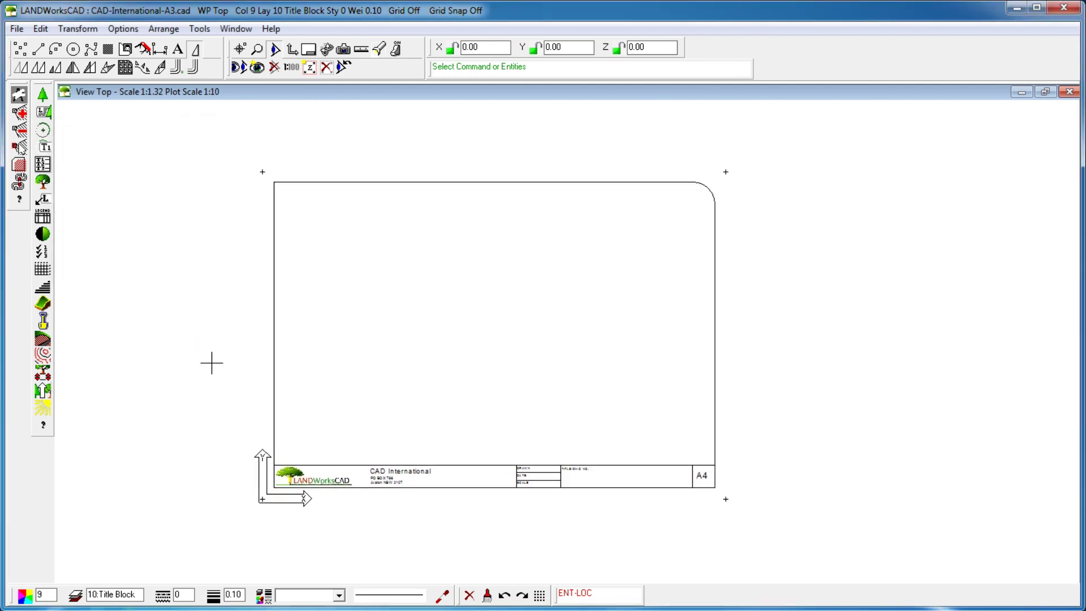
Step: In Save As, change the file name from A3 to CAD-International-A4.cad
left_click(17, 29)
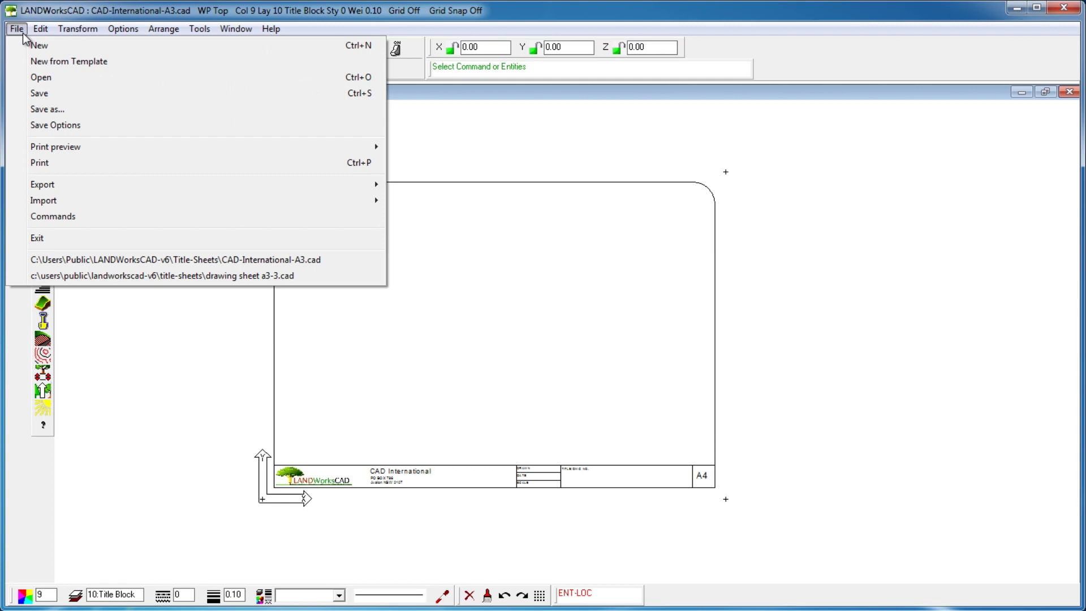
left_click(47, 109)
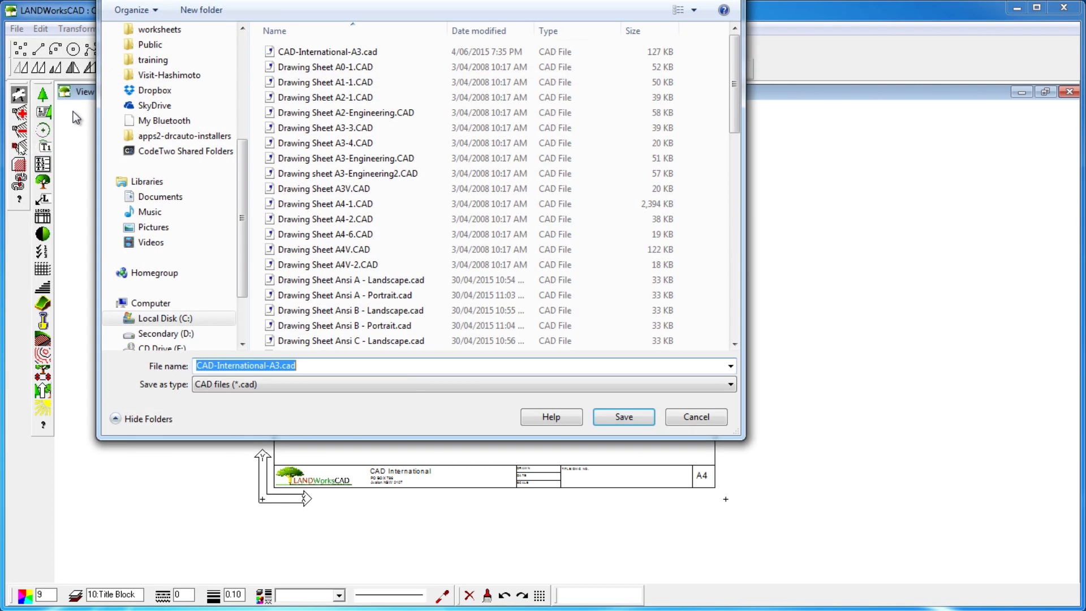
left_click(280, 366)
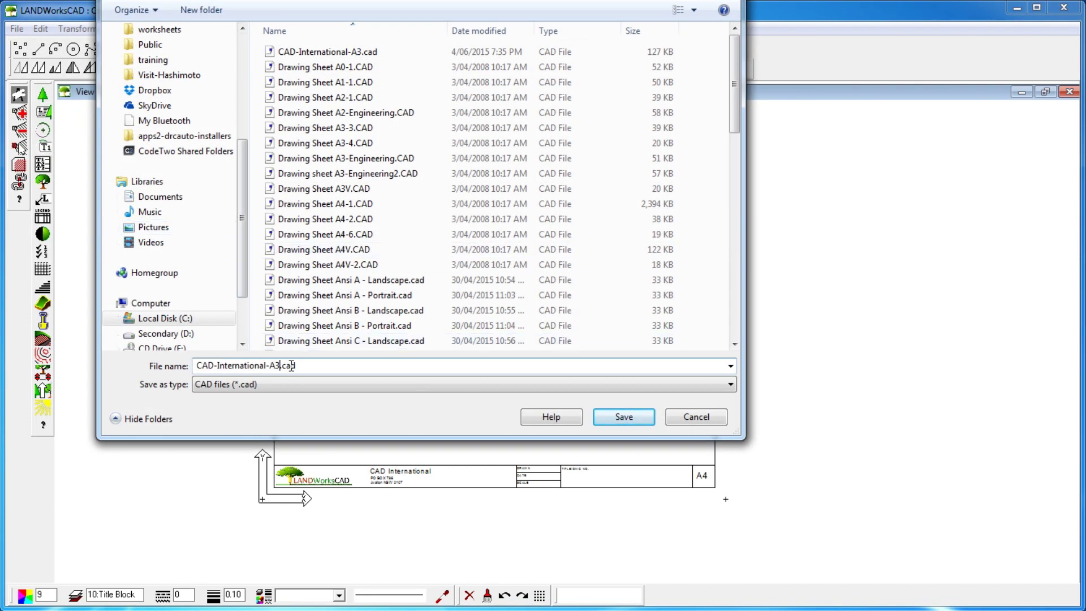
key("BackSpace")
type("4")
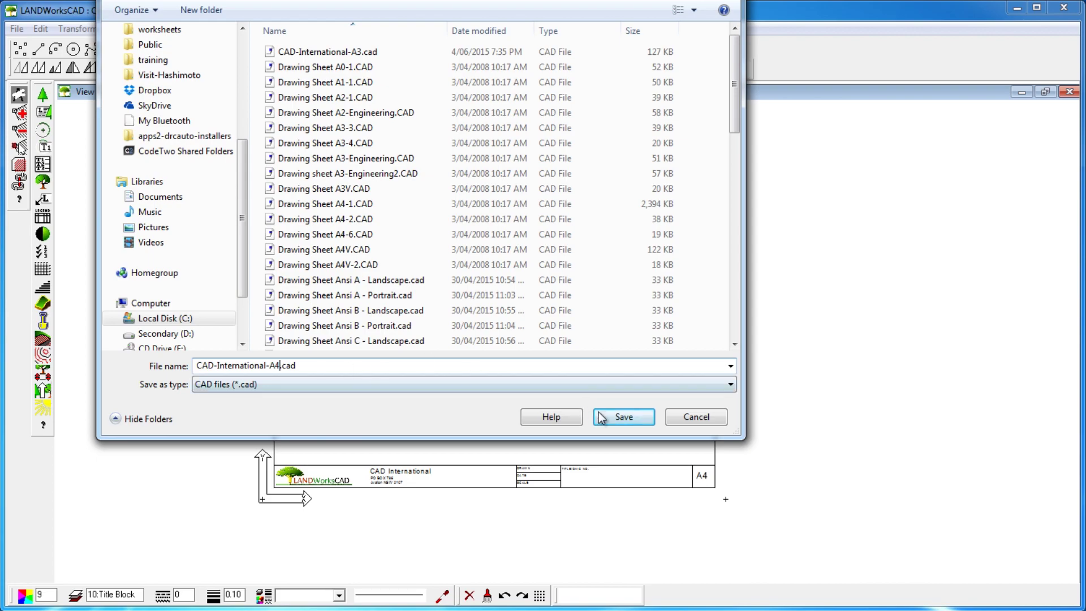